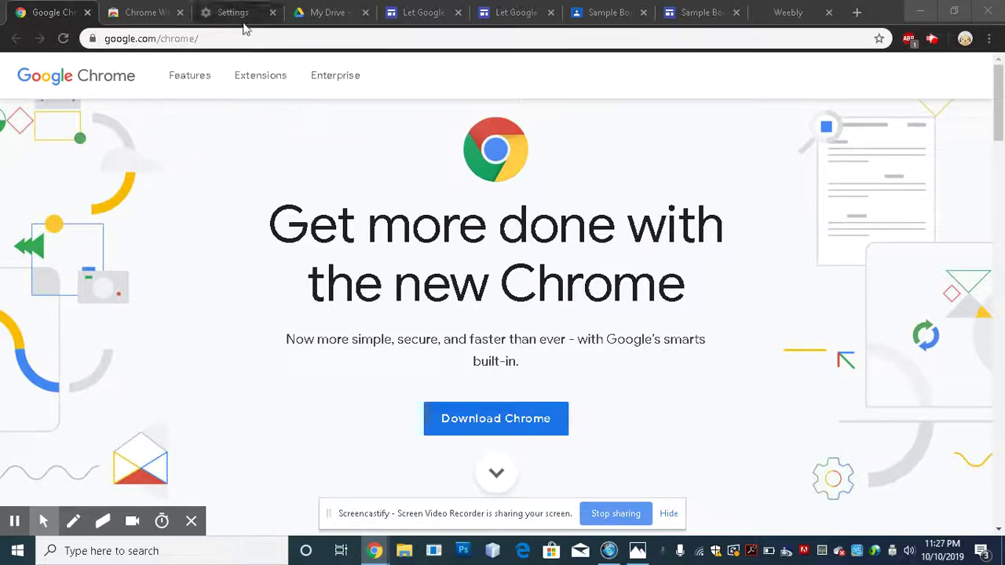
- In a new tab, go to chrome.google.com
left_click(858, 13)
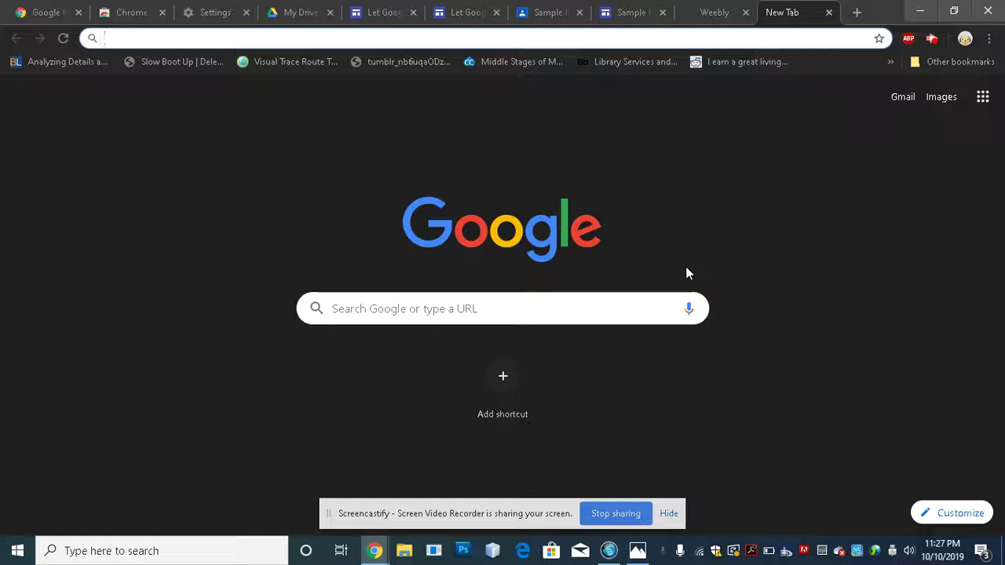
type("chrome.")
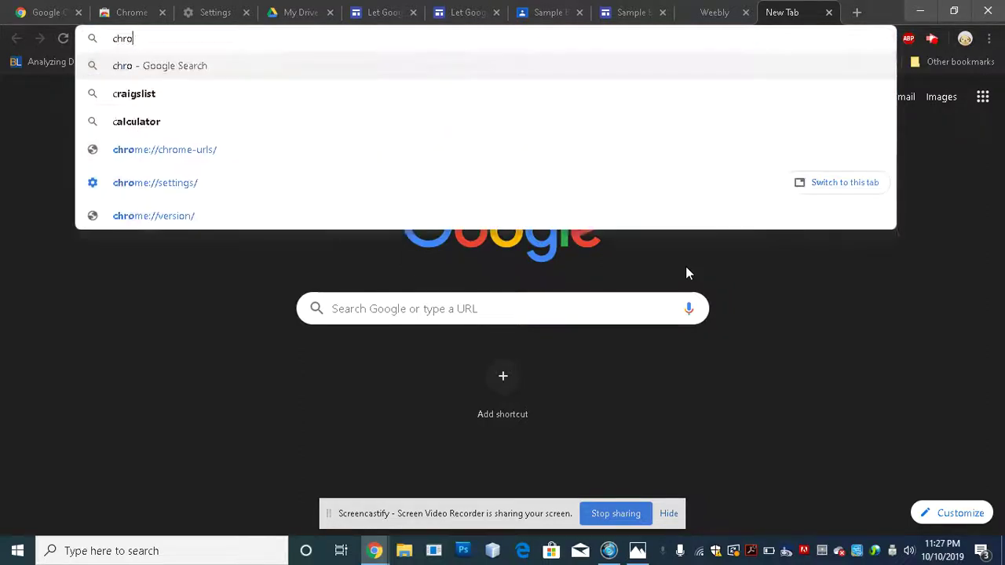
type("google.com/")
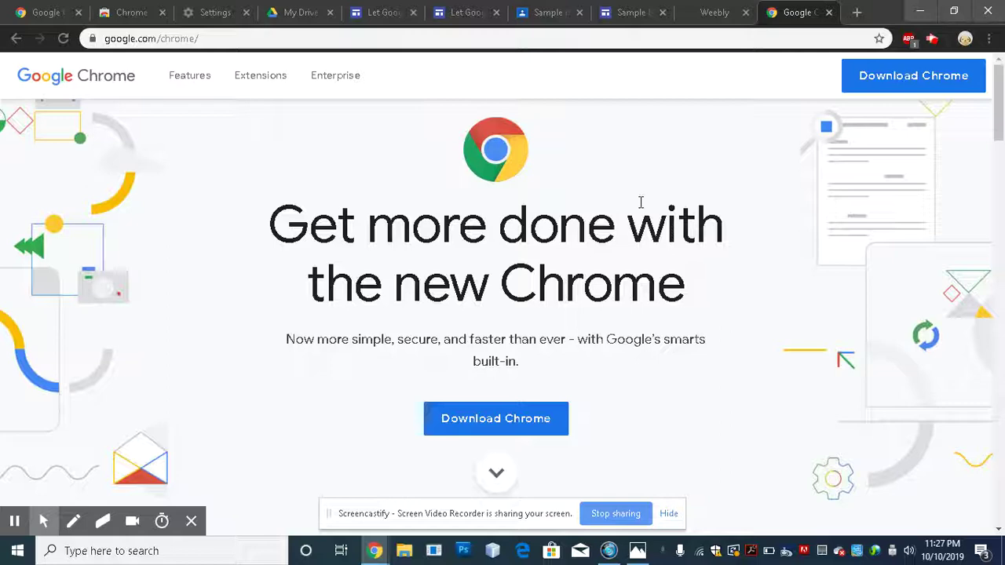
mouse_move(200, 93)
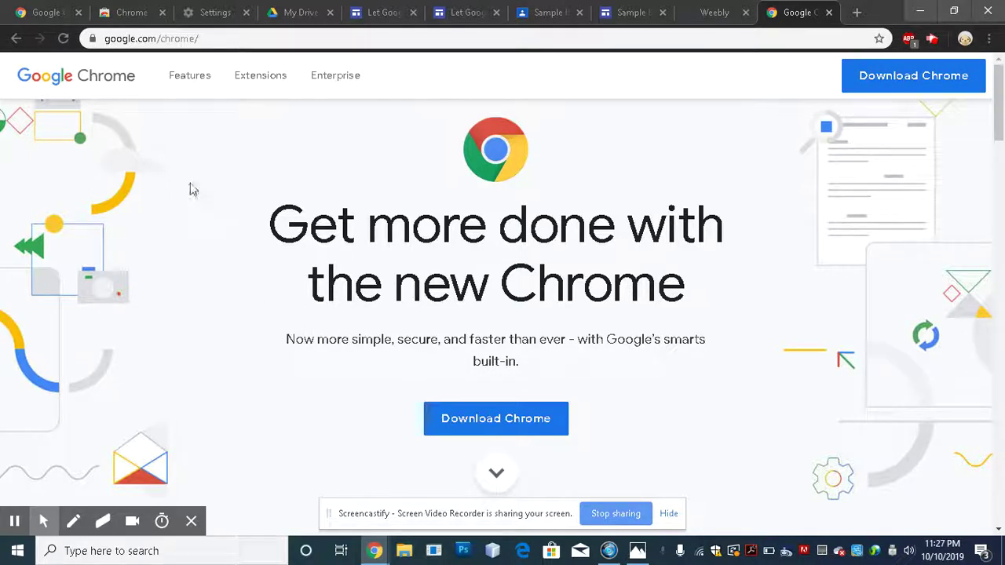
- Open the Web Store's extensions page and scroll through Editor's Picks, Recently Updated and Accessibility
left_click(264, 73)
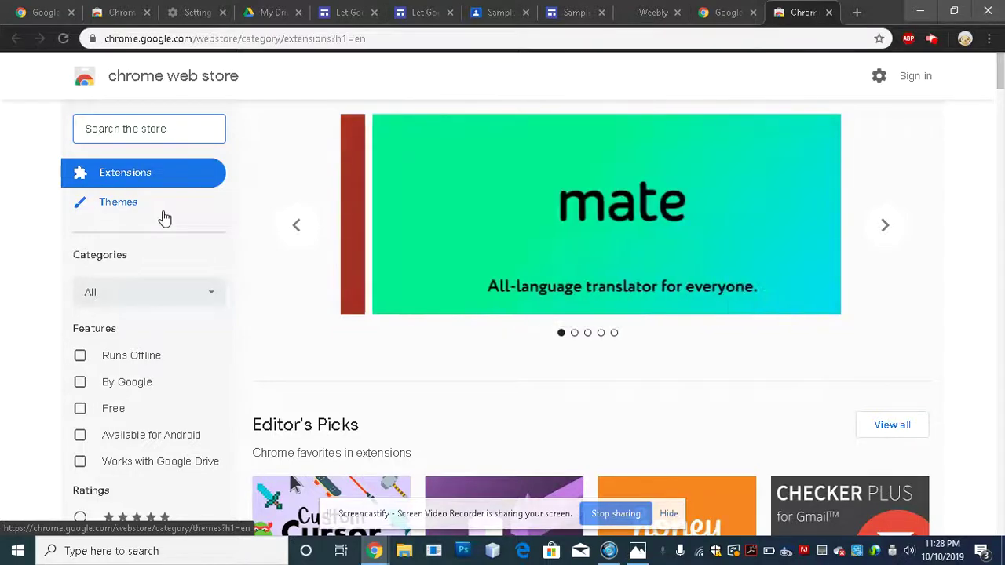
scroll(403, 386, "down", 3)
scroll(406, 386, "down", 20)
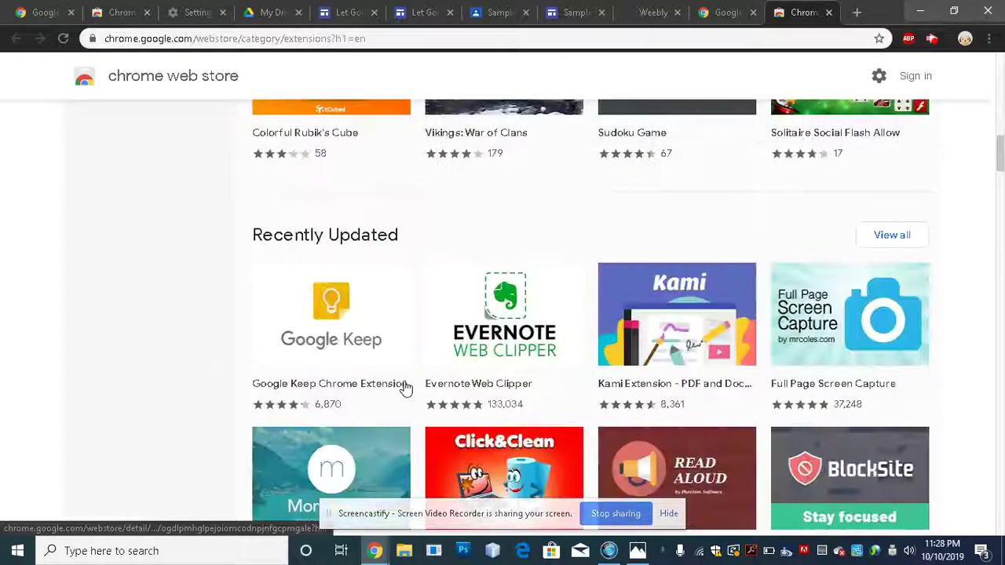
scroll(407, 385, "down", 5)
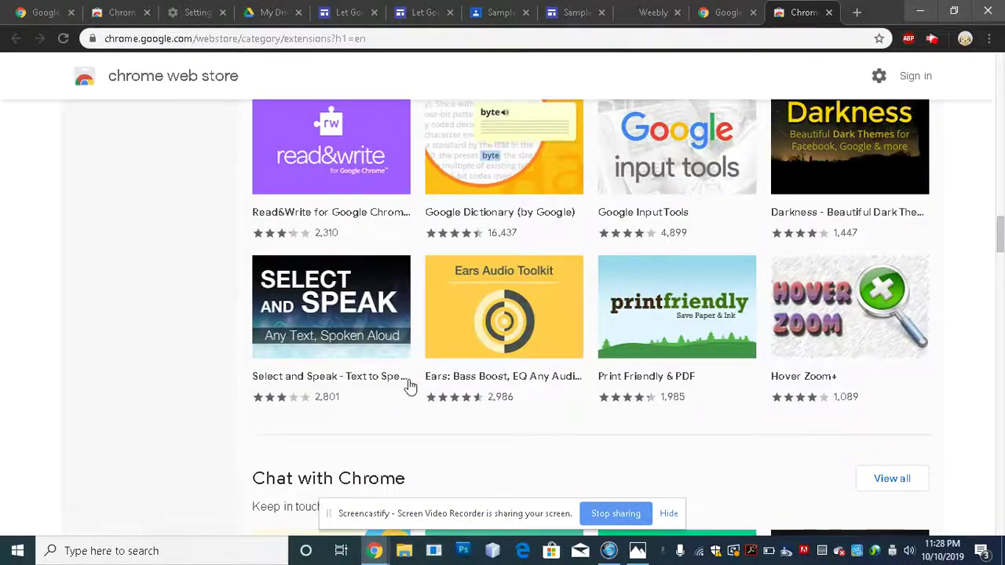
scroll(412, 379, "up", 15)
scroll(413, 381, "up", 10)
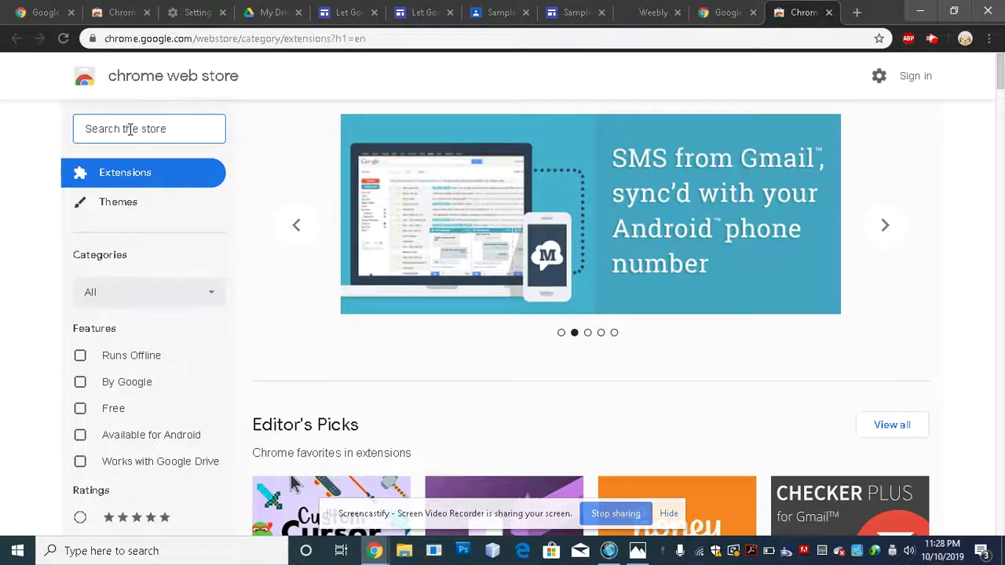
- Search the Web Store for 'screencastify' and scroll through the results
type("screen")
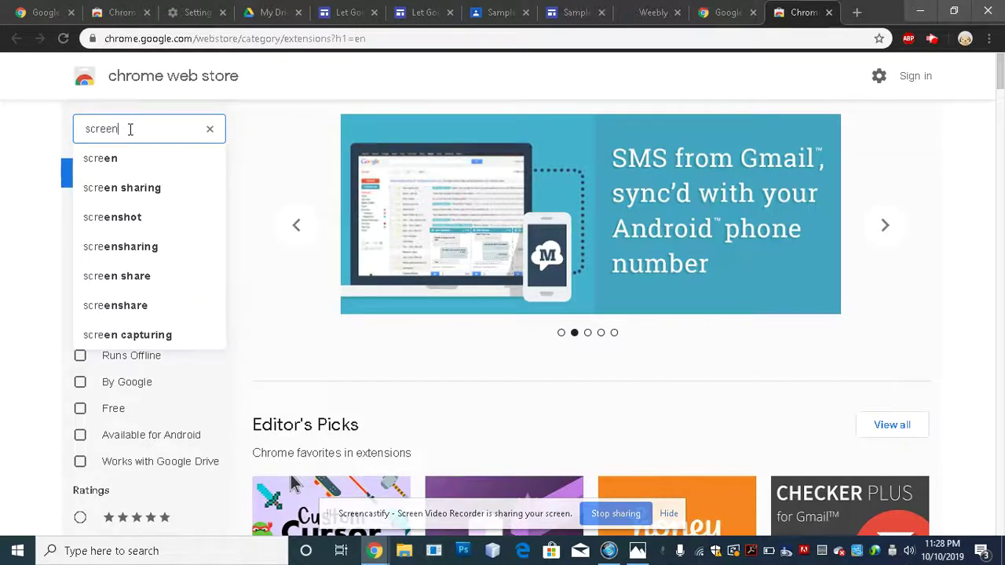
type("castify")
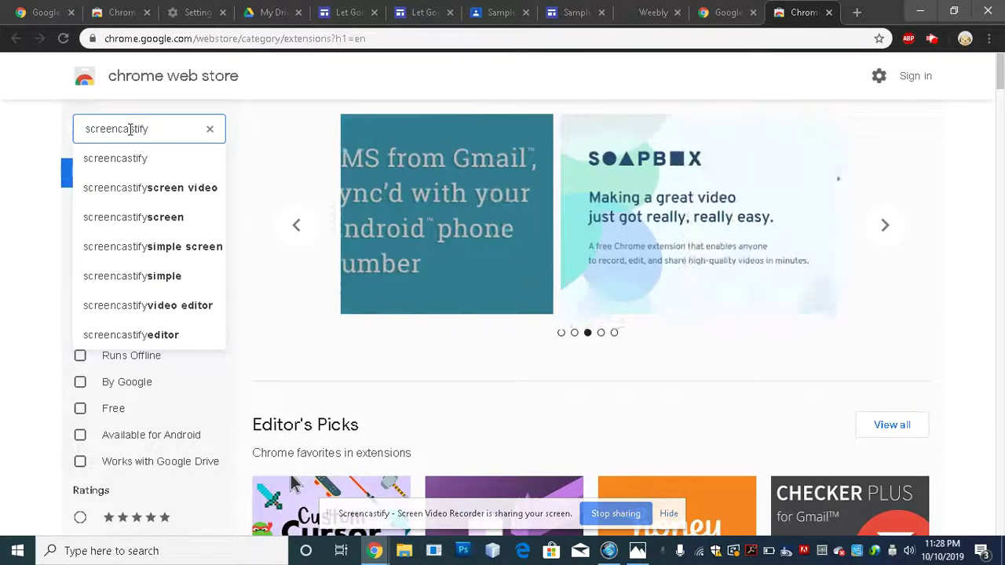
key("Return")
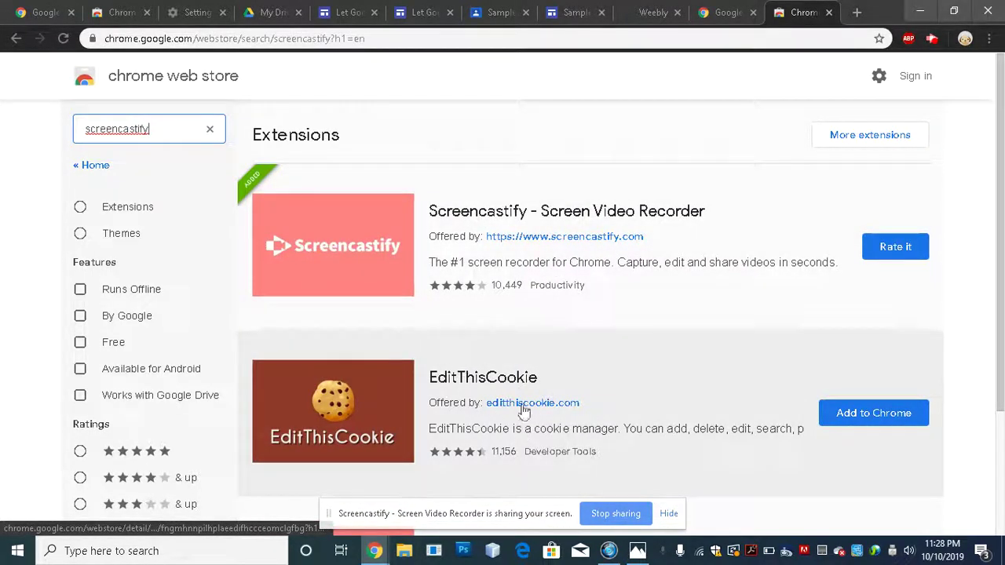
scroll(452, 383, "down", 2)
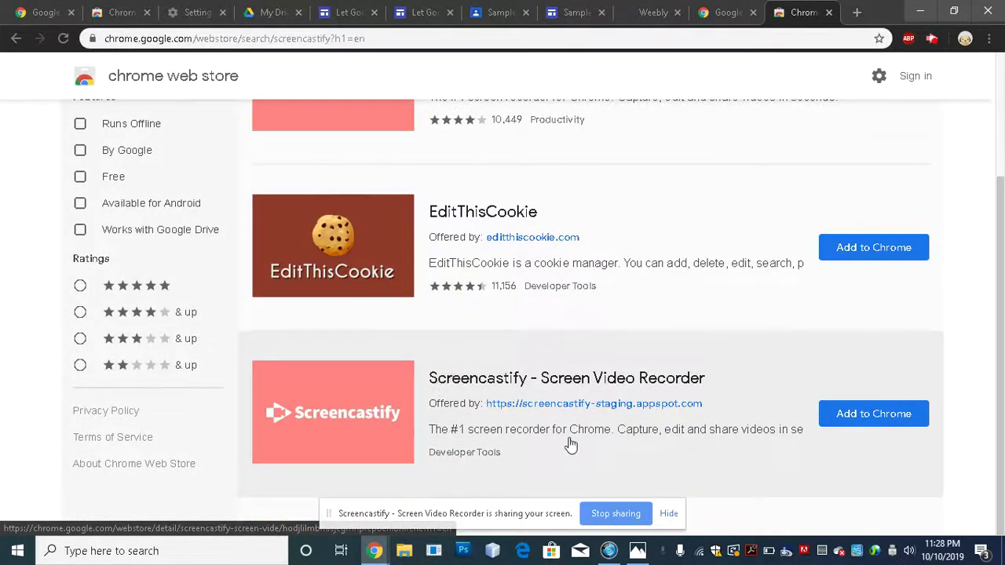
scroll(563, 403, "up", 2)
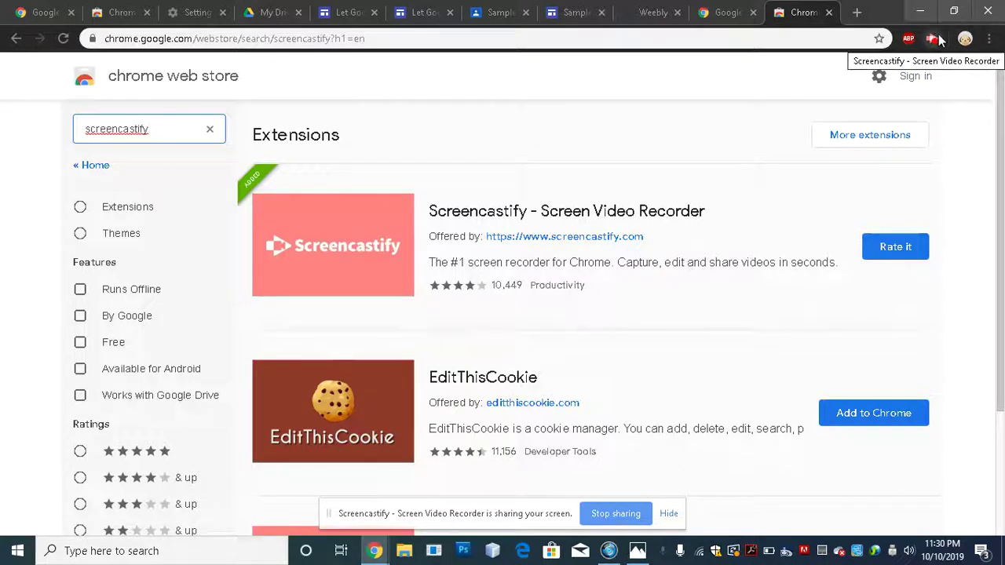
- Open the Screencastify toolbar popup to view the desktop recording status
left_click(934, 44)
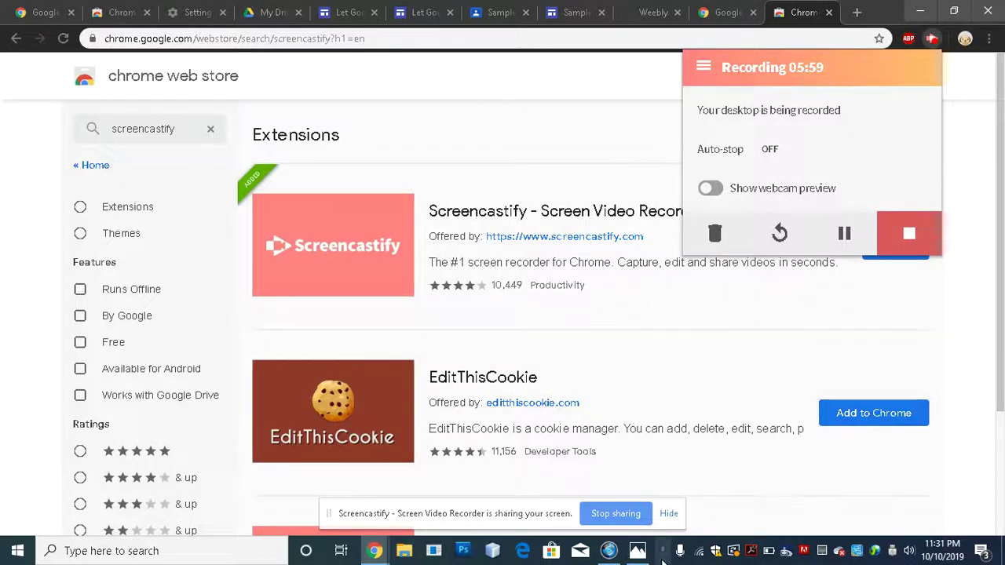
- Bring up the Photos screenshot of Screencastify's recorder options and position it at the top right
mouse_move(638, 554)
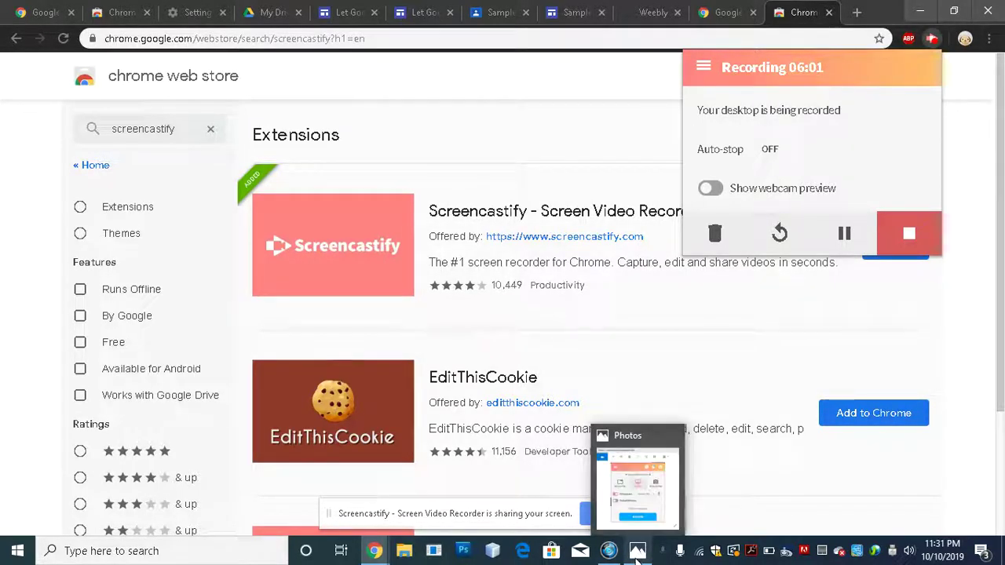
left_click(637, 554)
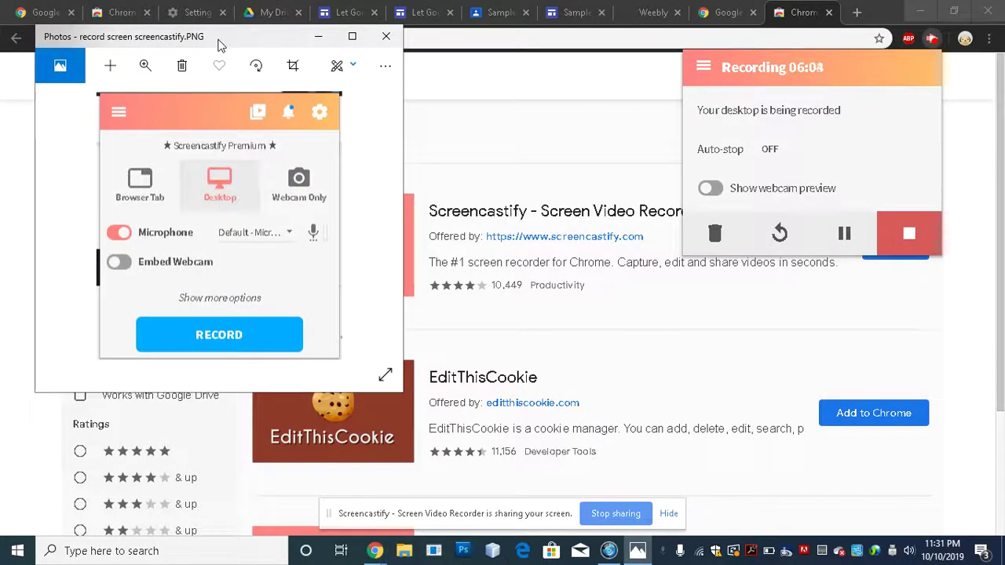
left_click_drag(219, 44, 800, 23)
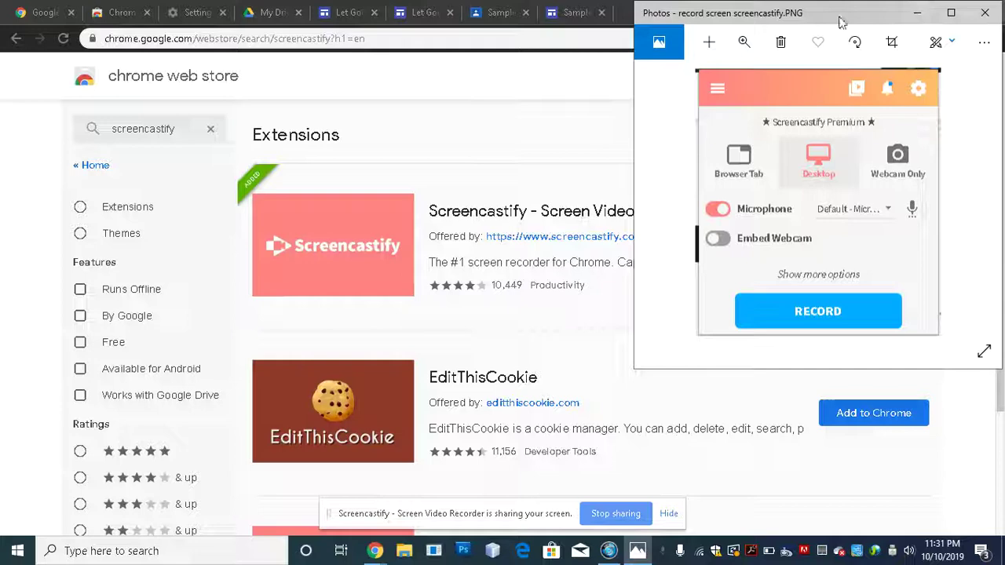
left_click_drag(840, 22, 844, 2)
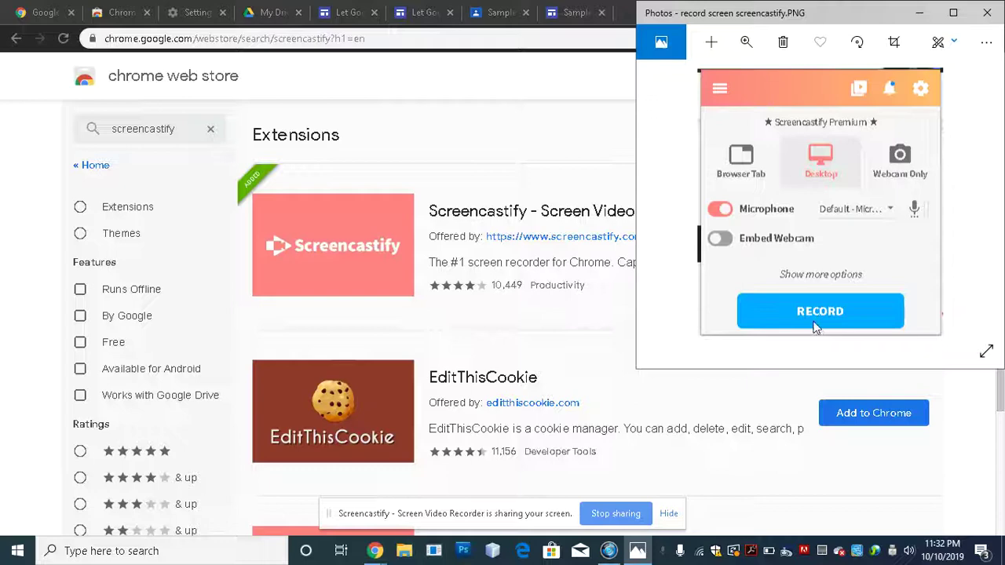
- Minimize the Photos screenshot, check the Screencastify recording status, then dismiss the popup
left_click(921, 15)
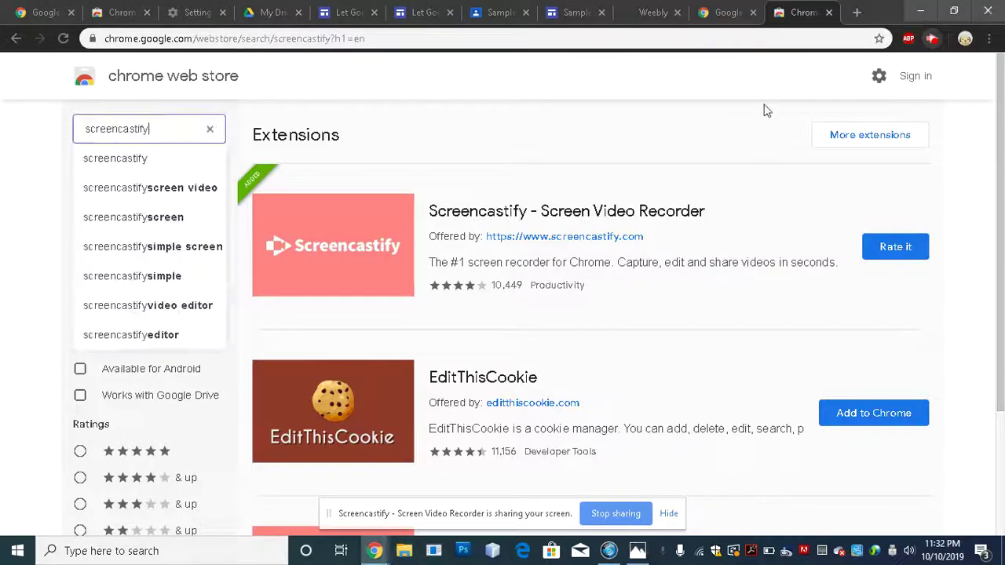
left_click(930, 40)
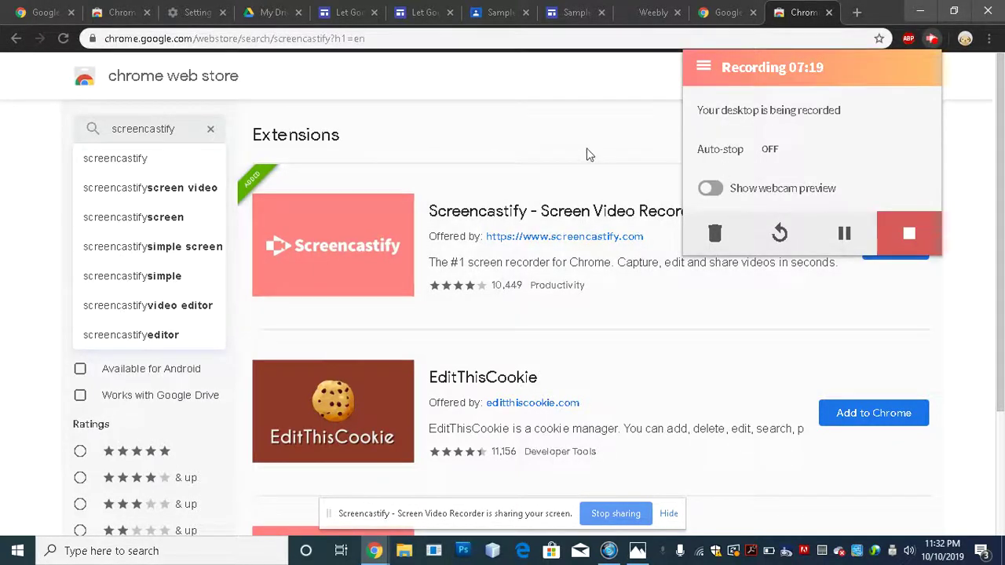
left_click(553, 87)
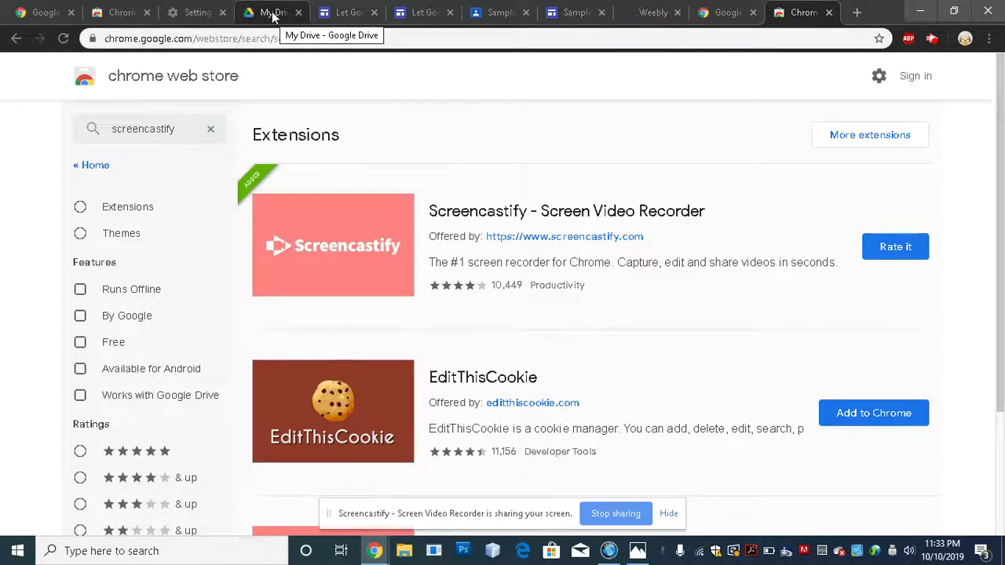
- Switch to the browser tab showing My Drive
left_click(272, 14)
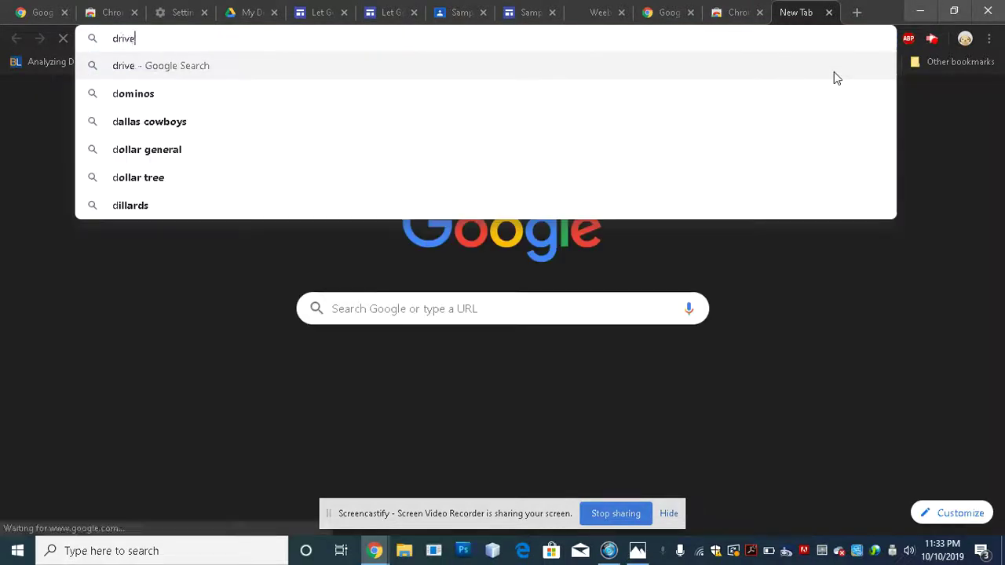
- Go to drive.google.com, correcting the stray extra letter
type("oogle.comj")
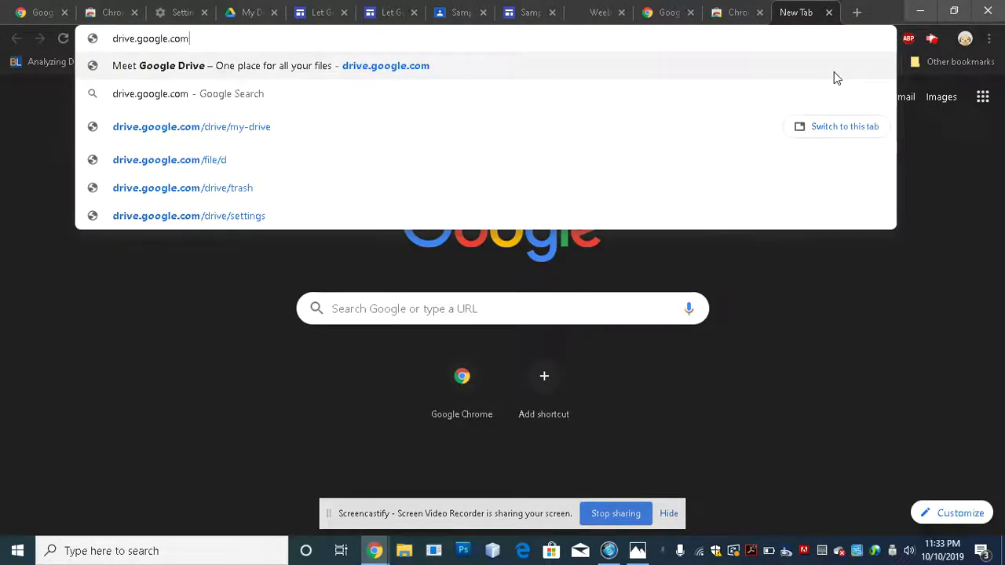
key("BackSpace")
key("Return")
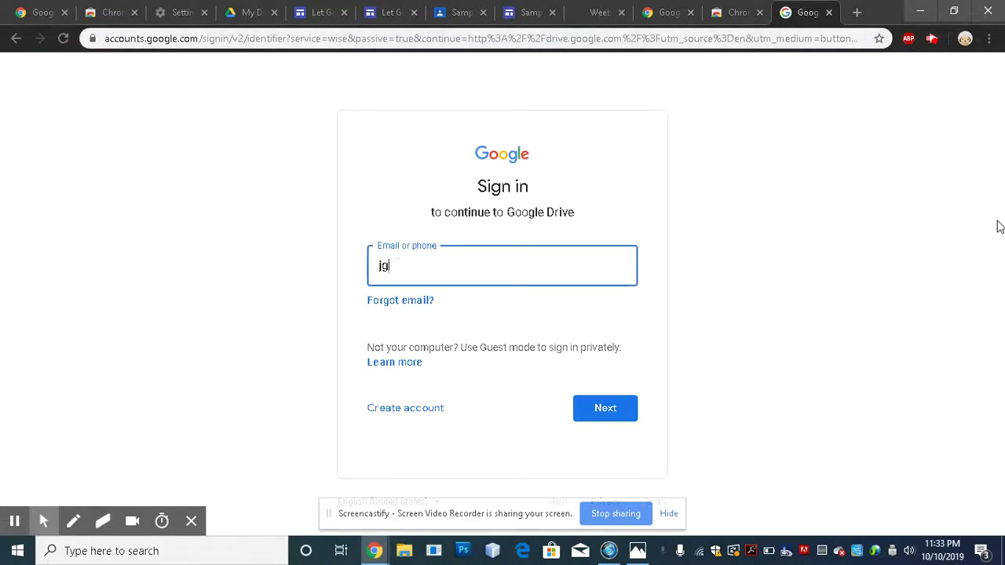
- Sign in with the school account e-mail and password
key("Return")
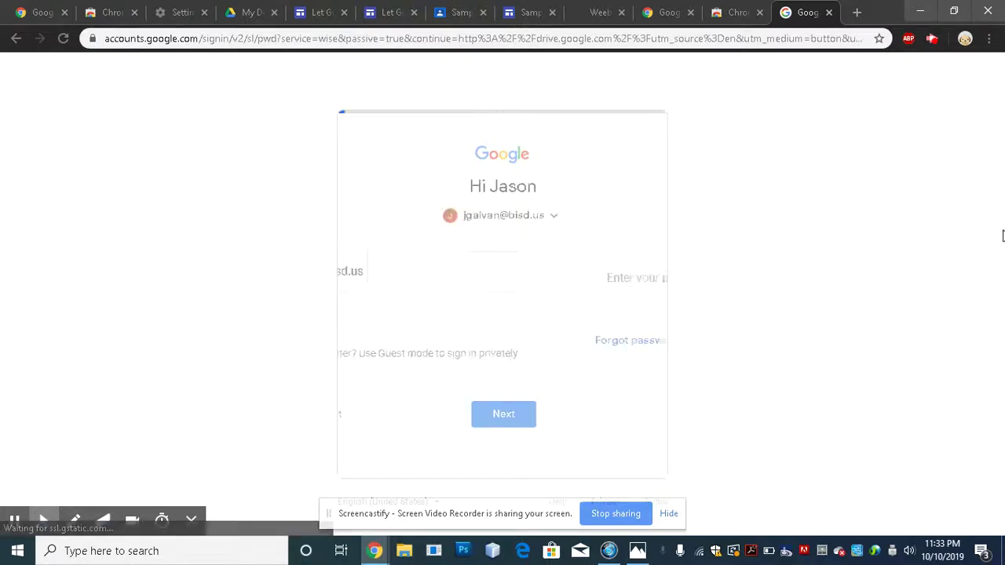
type("*")
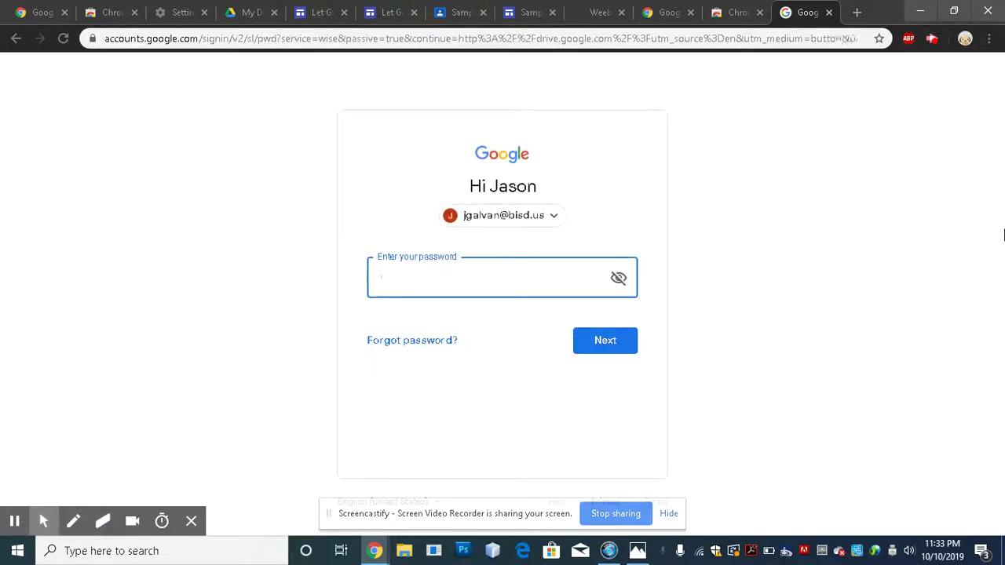
type("*********")
key("Return")
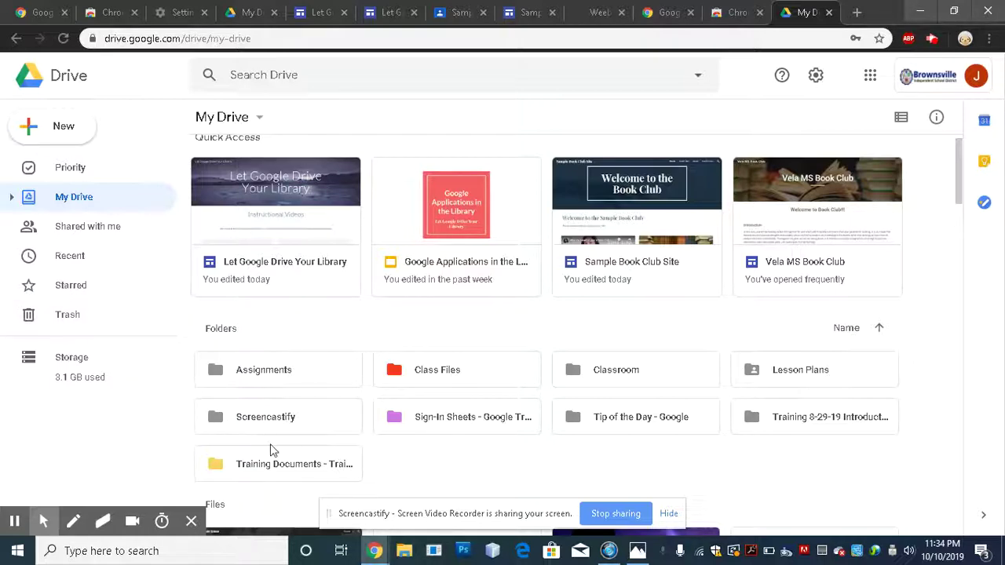
- Circle the Screencastify folder with a green on-screen annotation, then erase it
left_click(75, 524)
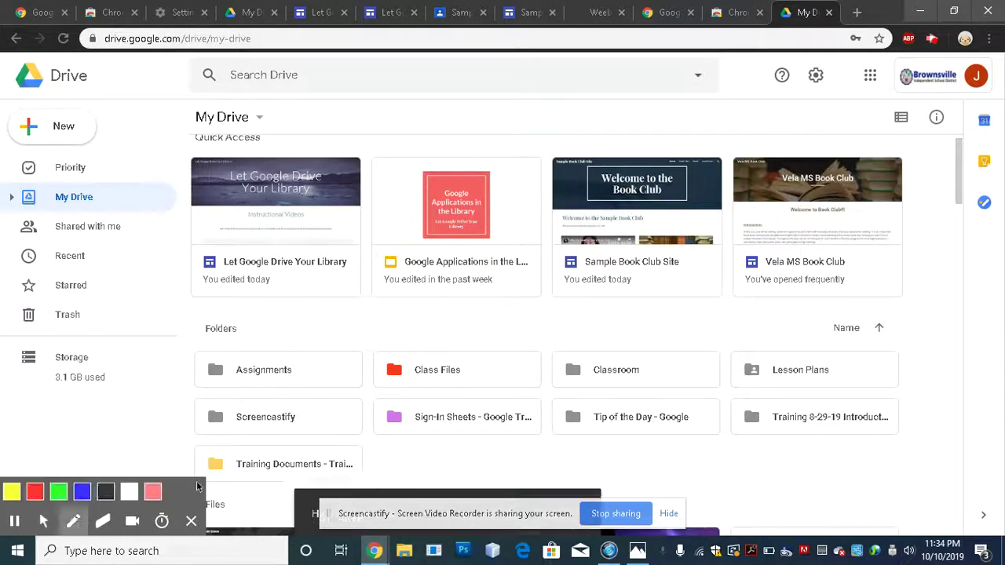
mouse_move(168, 440)
left_mouse_down()
mouse_move(279, 440)
mouse_move(292, 402)
mouse_move(170, 391)
mouse_move(193, 434)
mouse_move(141, 408)
mouse_move(125, 448)
left_mouse_up()
left_click(102, 521)
mouse_move(237, 388)
left_mouse_down()
mouse_move(265, 371)
mouse_move(228, 422)
mouse_move(261, 401)
mouse_move(248, 416)
mouse_move(165, 420)
mouse_move(297, 387)
mouse_move(262, 417)
mouse_move(273, 429)
mouse_move(267, 402)
mouse_move(255, 413)
mouse_move(283, 427)
mouse_move(288, 451)
mouse_move(308, 428)
left_mouse_up()
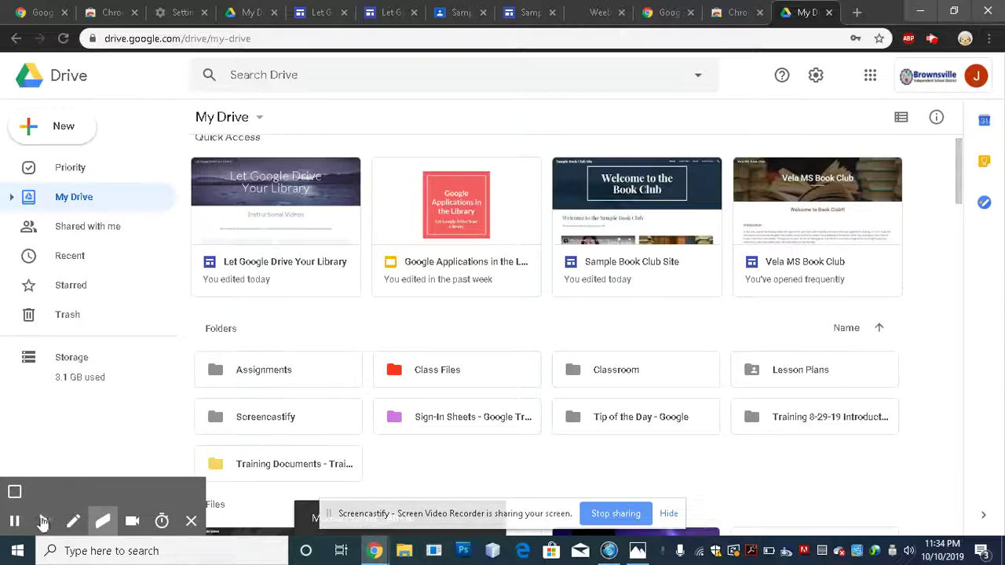
left_click(43, 520)
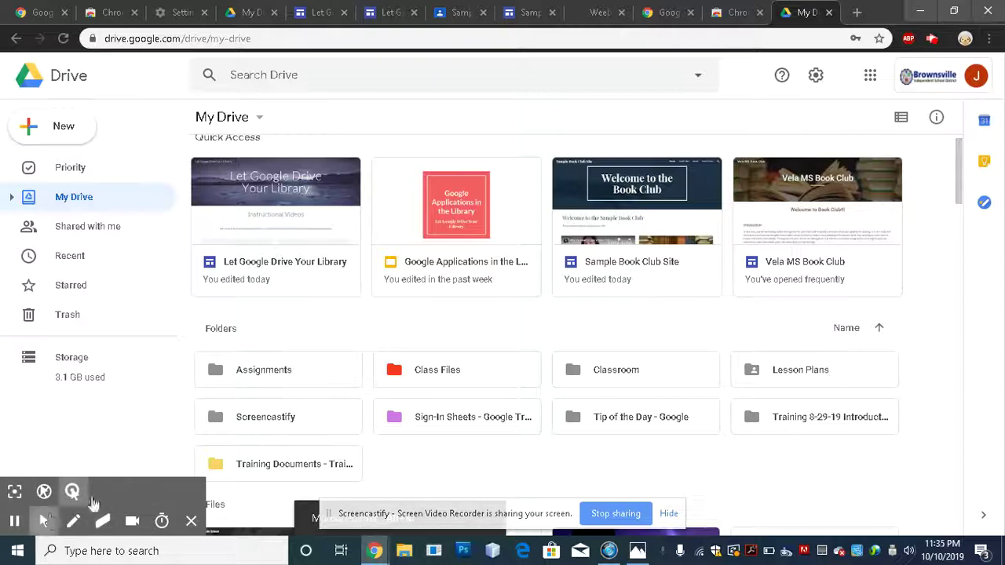
- Open the Screencastify folder and scroll through its .webm recordings dated Oct 7–10, 2019
double_click(281, 422)
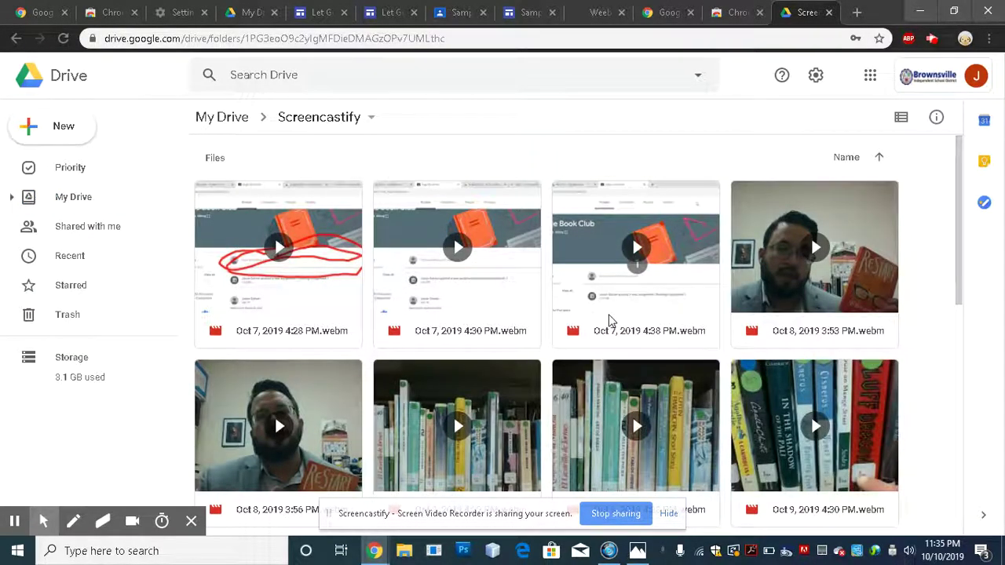
scroll(609, 320, "down", 2)
scroll(609, 320, "down", 5)
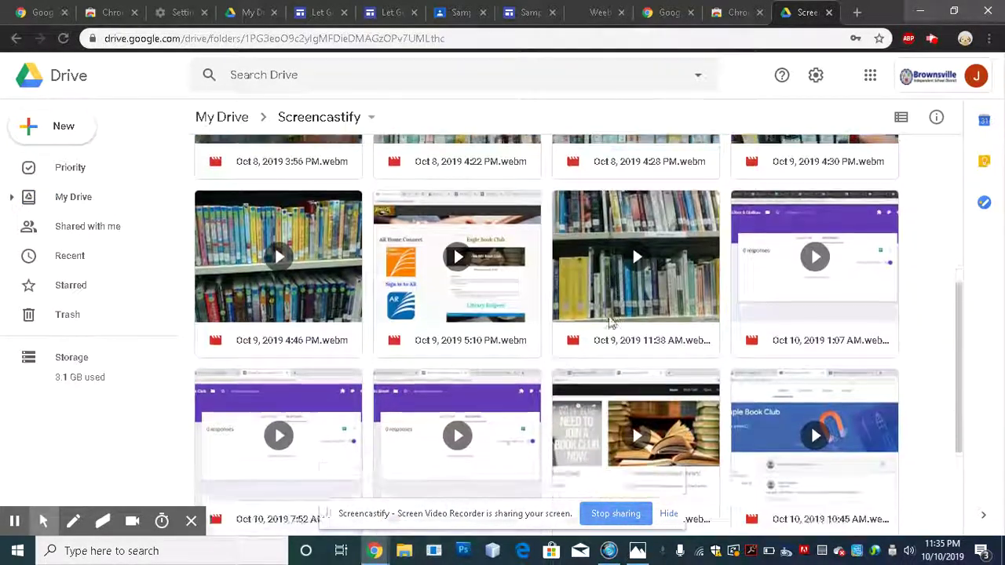
scroll(609, 320, "down", 1)
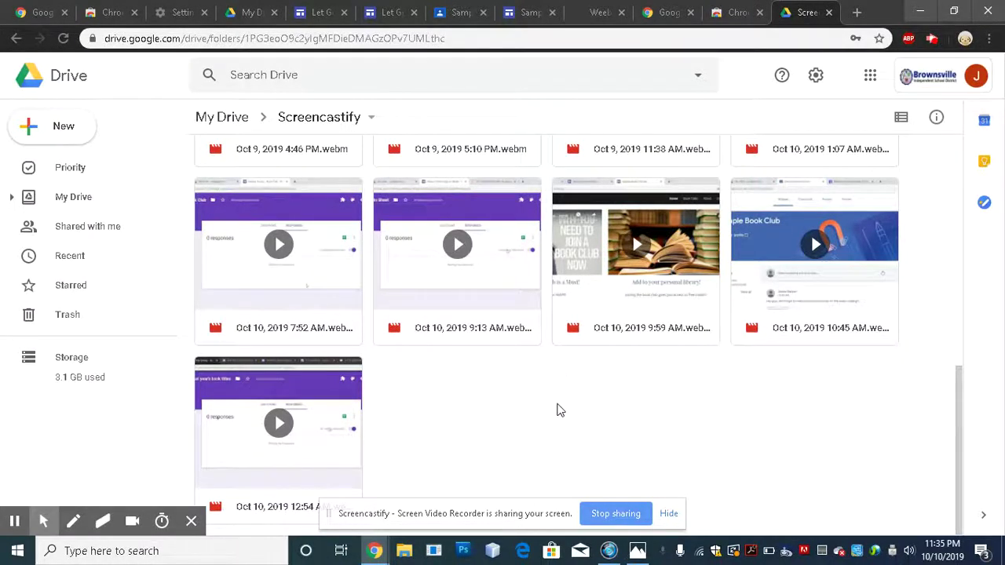
scroll(556, 417, "up", 3)
scroll(556, 424, "up", 4)
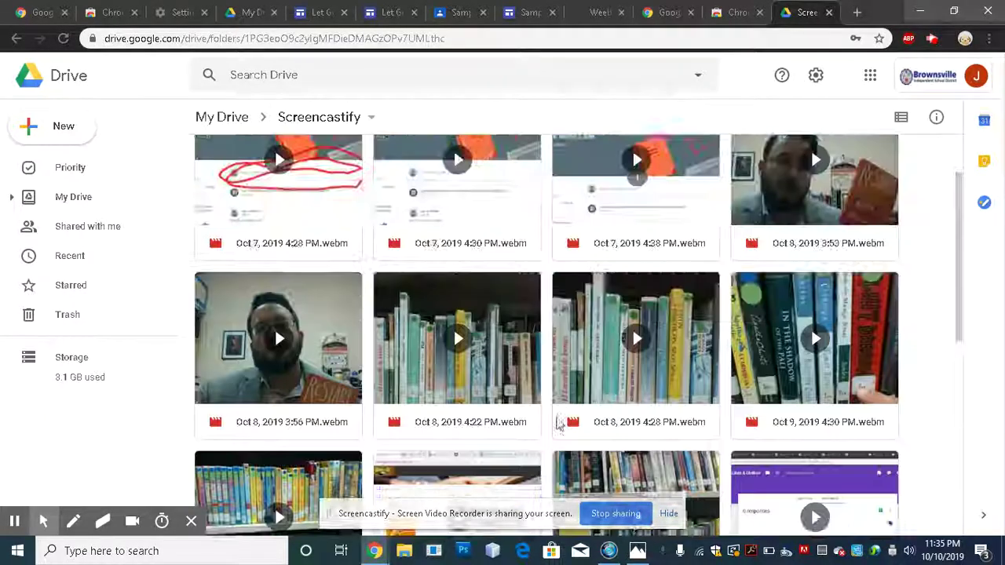
scroll(562, 452, "down", 5)
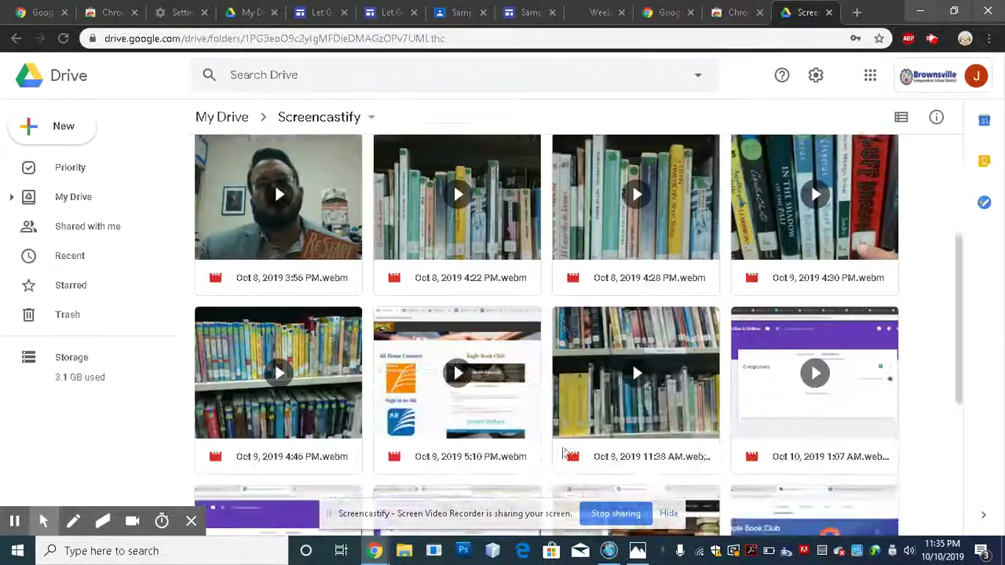
scroll(415, 375, "down", 2)
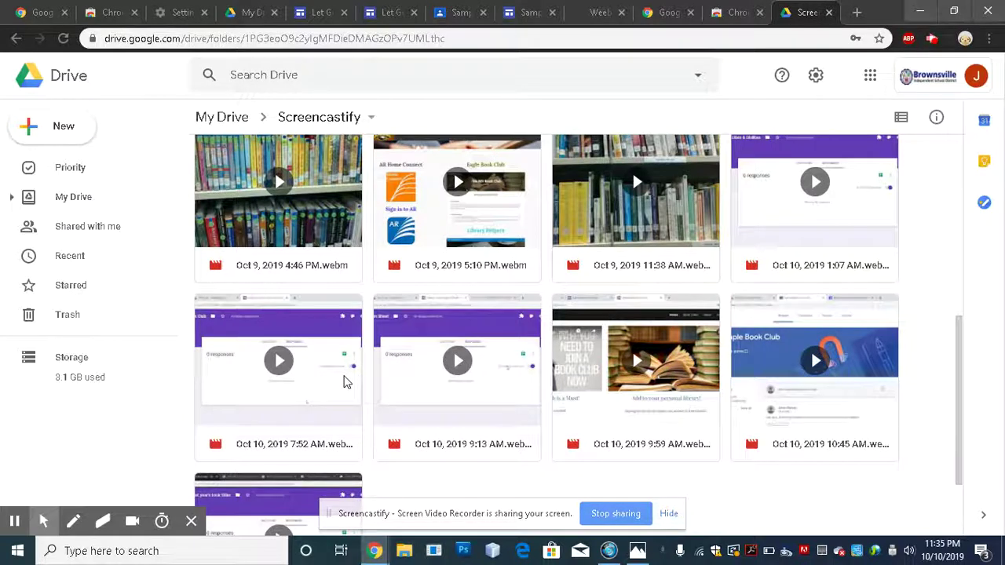
scroll(438, 453, "down", 2)
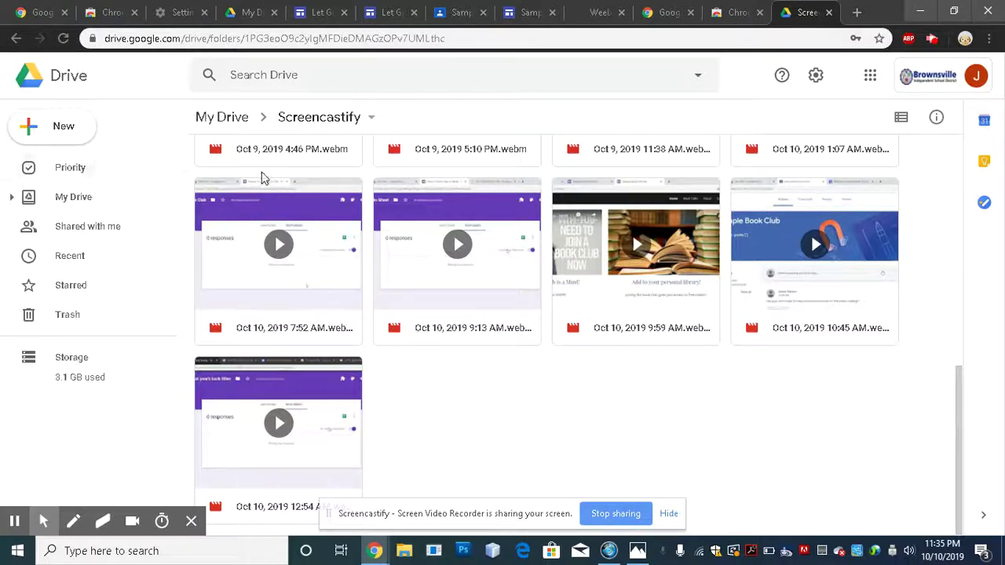
scroll(299, 246, "up", 2)
- Return to the top of My Drive and open the Sample Book Club Site in Google Sites
scroll(299, 245, "up", 5)
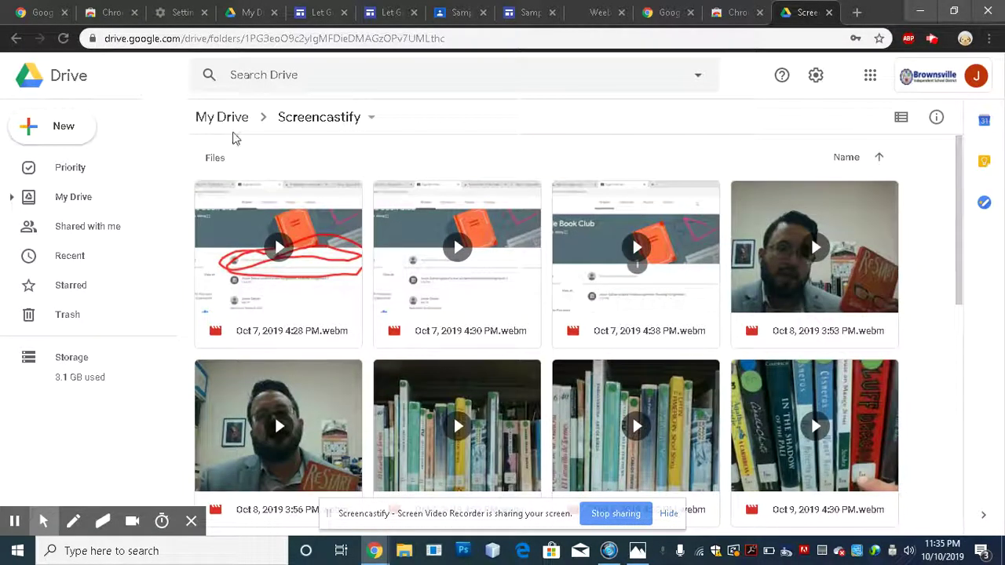
left_click(226, 119)
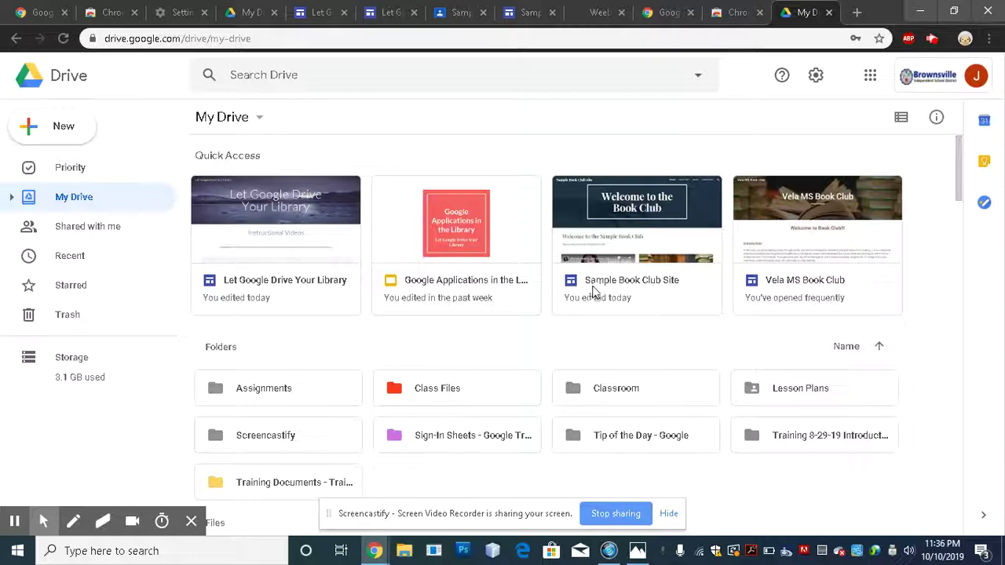
double_click(656, 230)
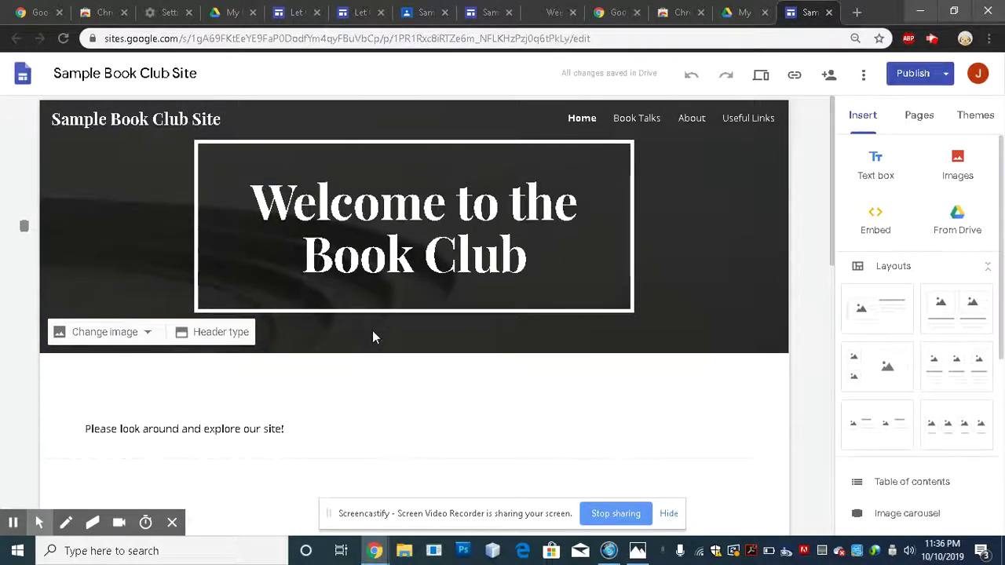
- Delete the embedded video preview block below the survey, leaving the Book Club Survey 1 form
scroll(394, 367, "down", 4)
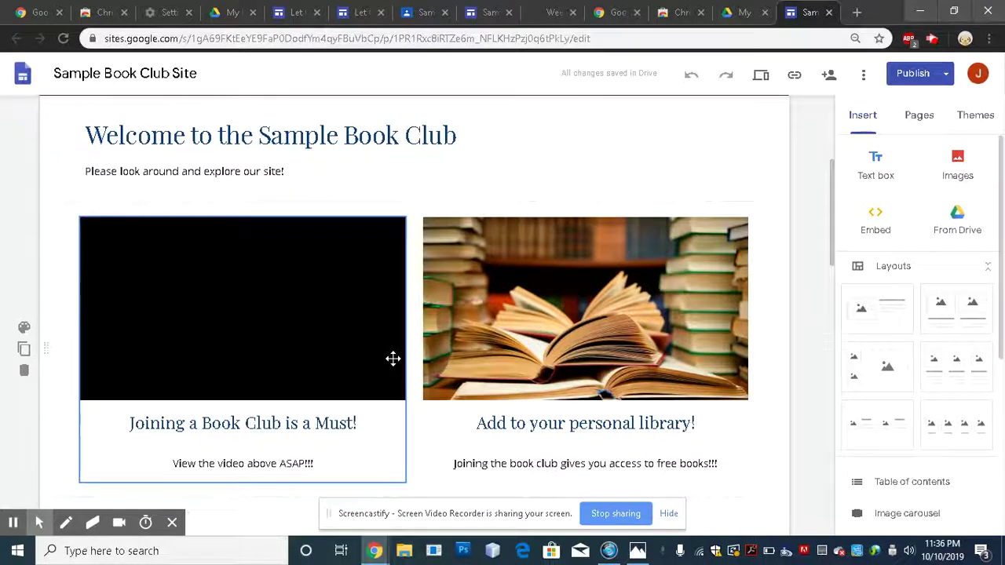
scroll(773, 380, "down", 2)
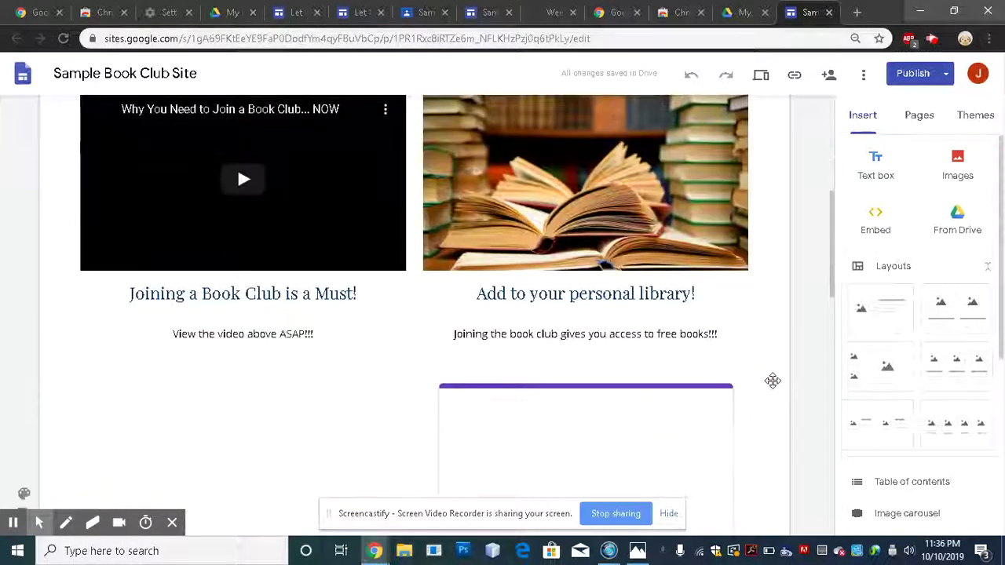
scroll(773, 381, "down", 4)
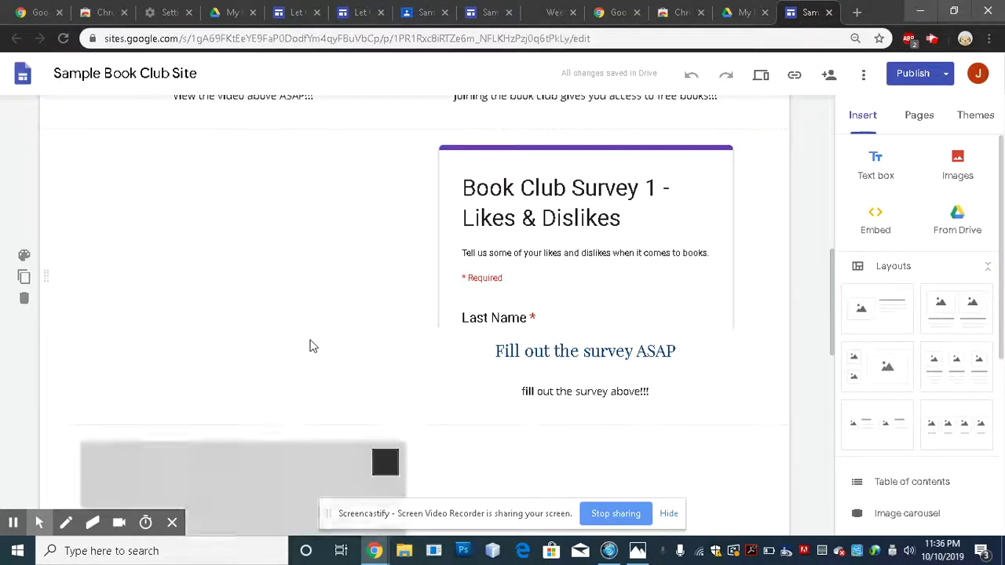
scroll(296, 343, "down", 2)
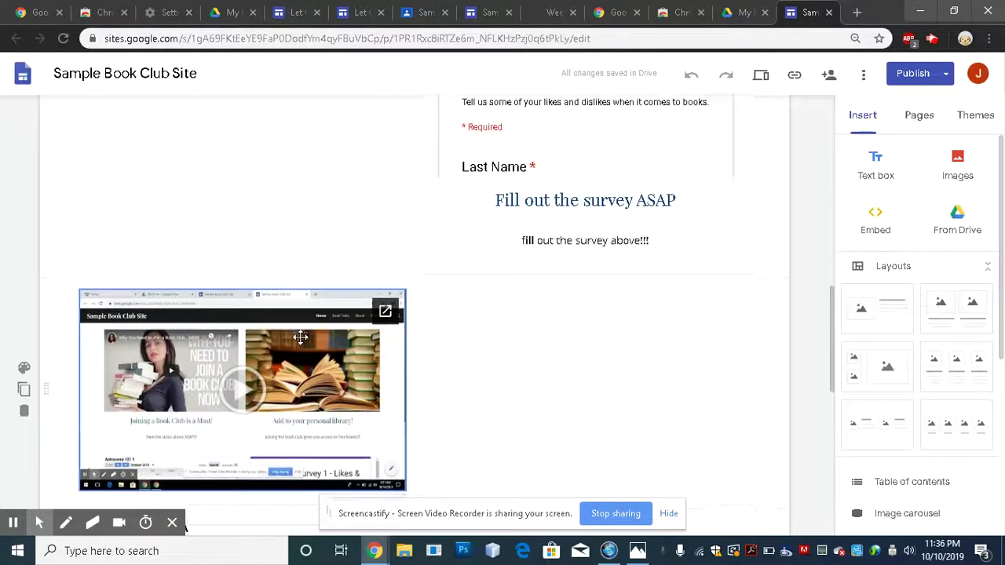
scroll(299, 345, "down", 1)
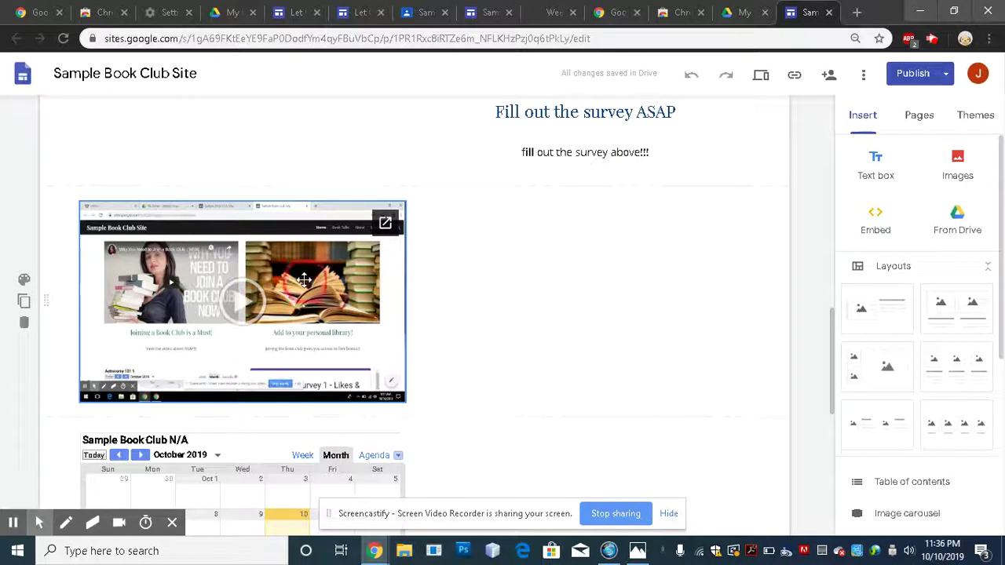
left_click(82, 309)
left_click(24, 325)
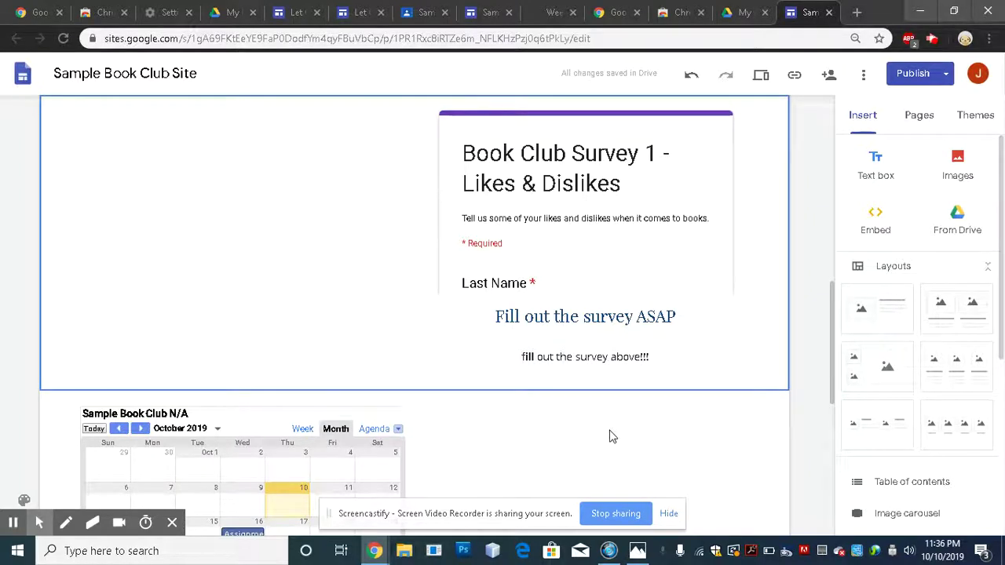
left_click(802, 363)
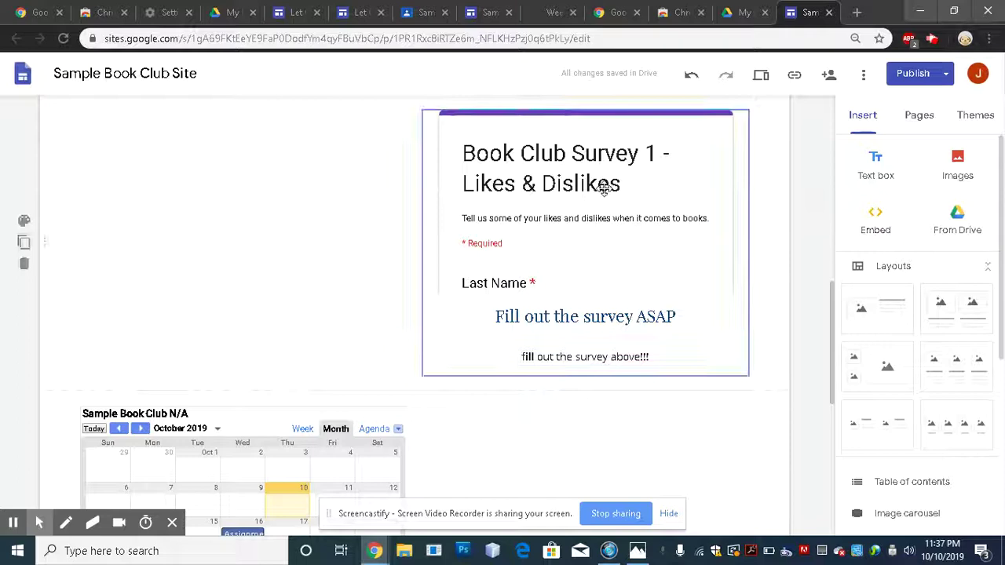
scroll(314, 471, "down", 5)
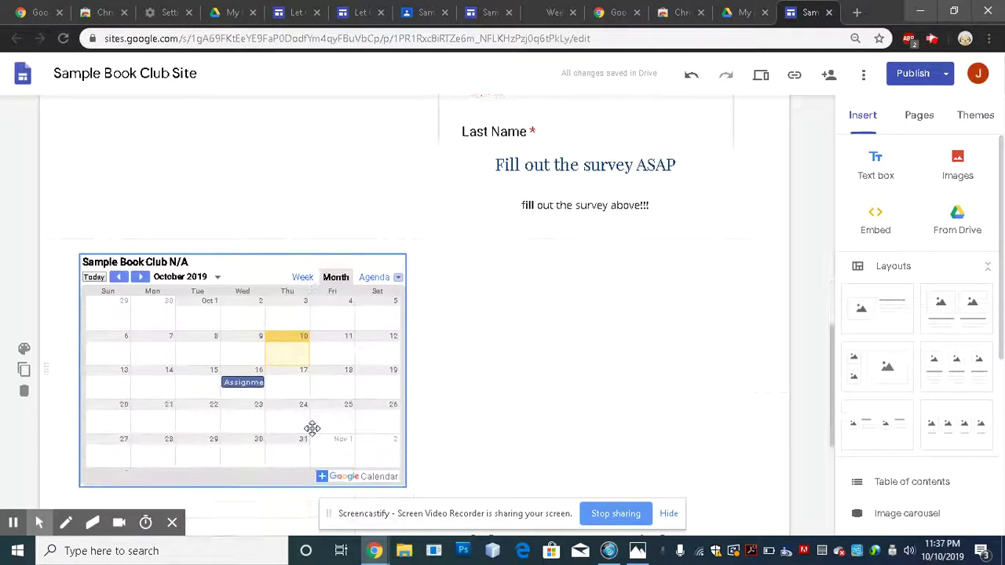
scroll(312, 428, "down", 1)
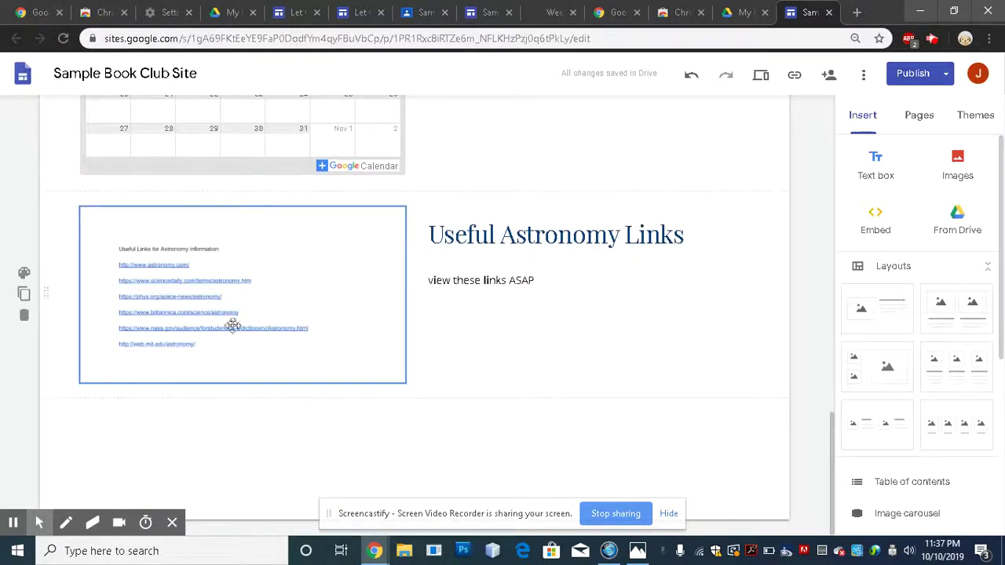
scroll(594, 361, "up", 9)
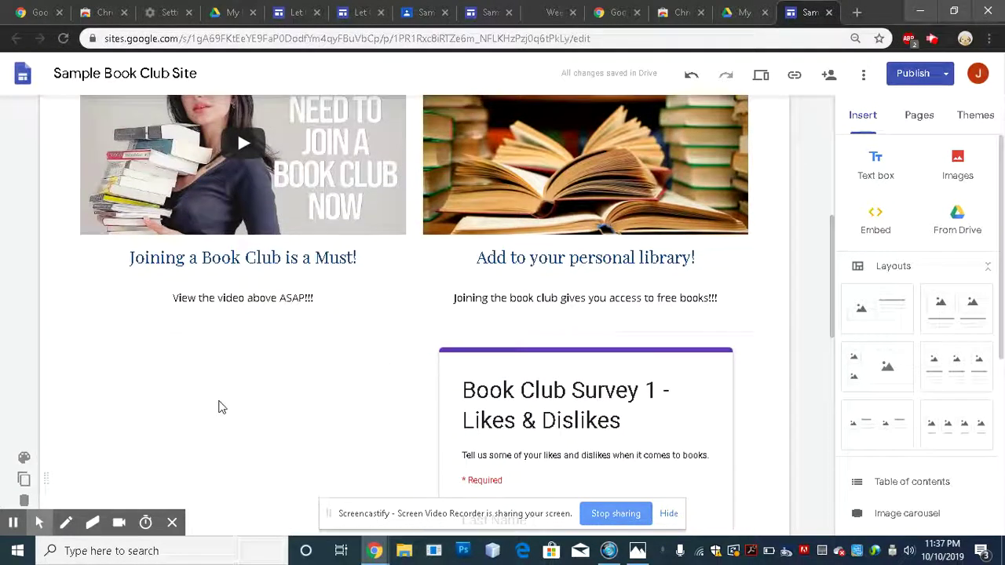
scroll(301, 397, "down", 1)
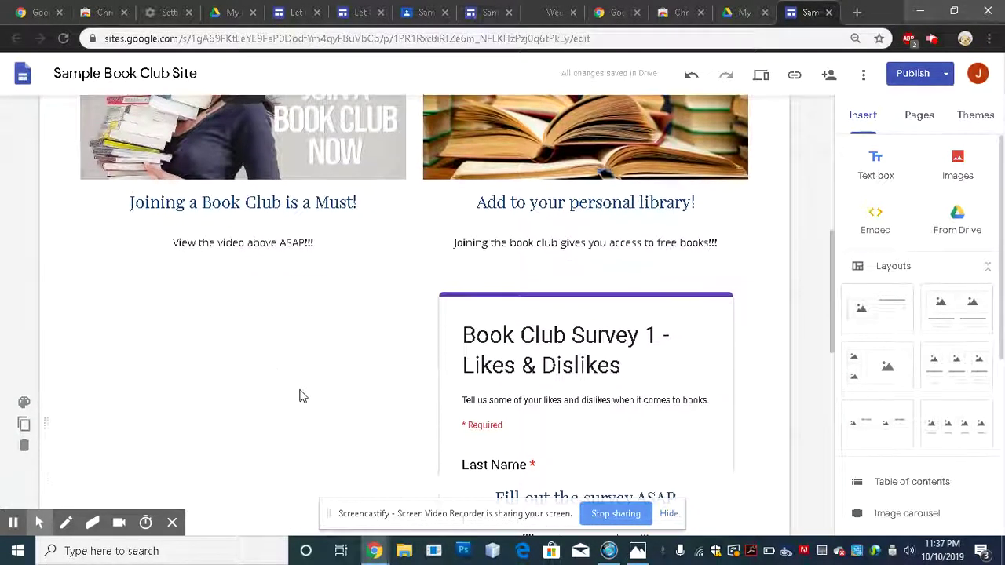
scroll(304, 395, "down", 1)
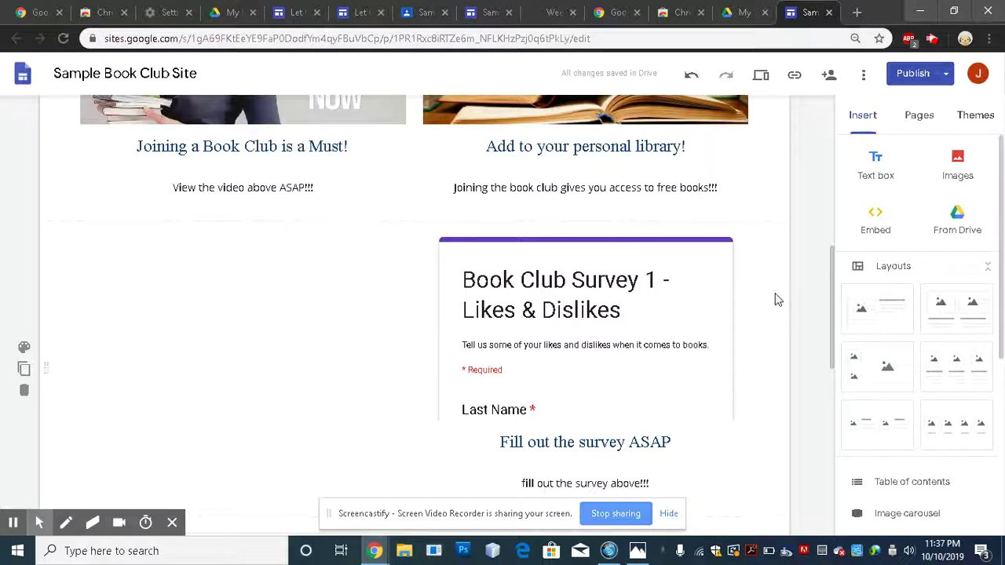
- Insert the Oct 10, 2019 9:59 AM video from Drive's Screencastify folder into the page
left_click(958, 224)
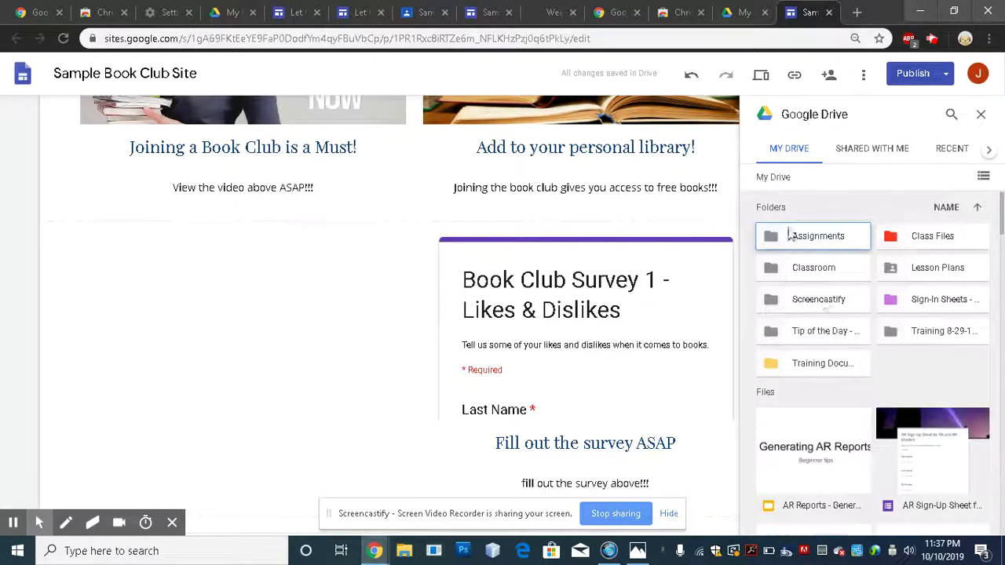
double_click(829, 300)
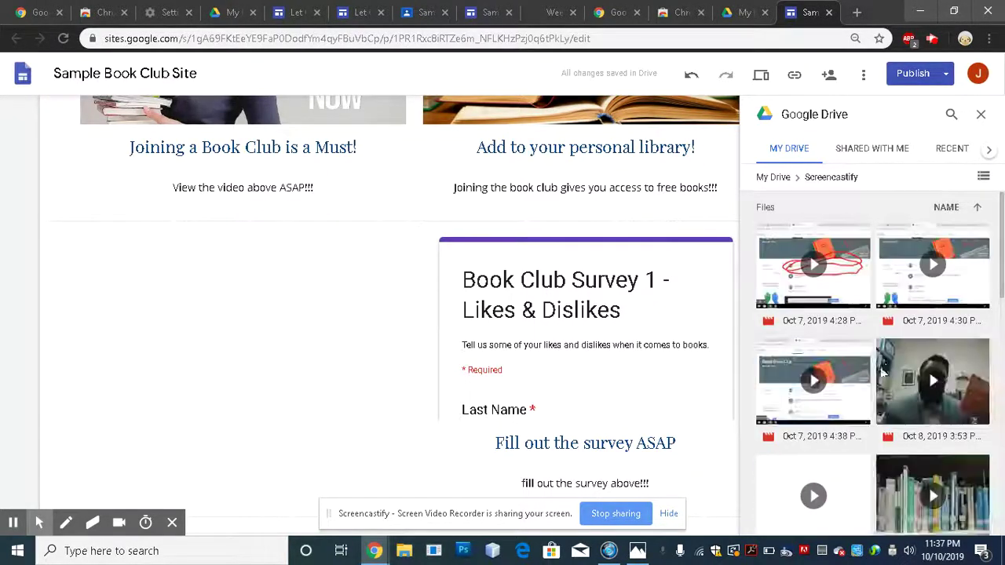
scroll(891, 365, "down", 1)
scroll(891, 365, "down", 5)
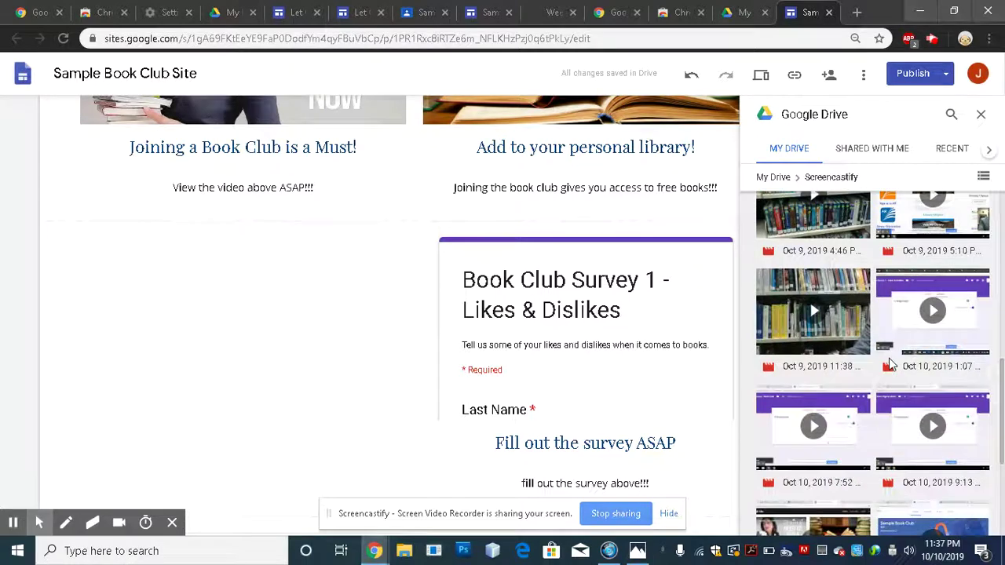
scroll(891, 365, "down", 4)
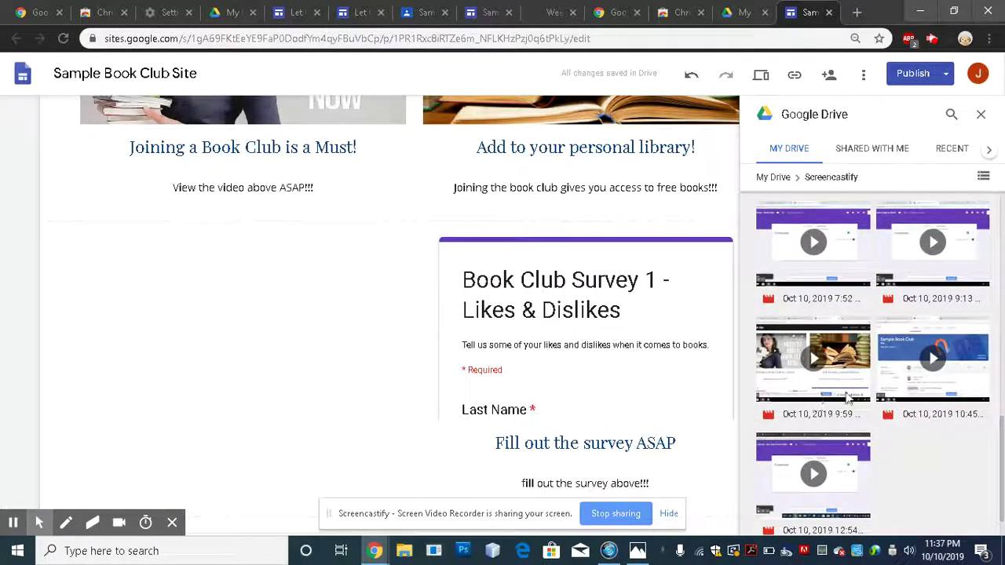
left_click(850, 397)
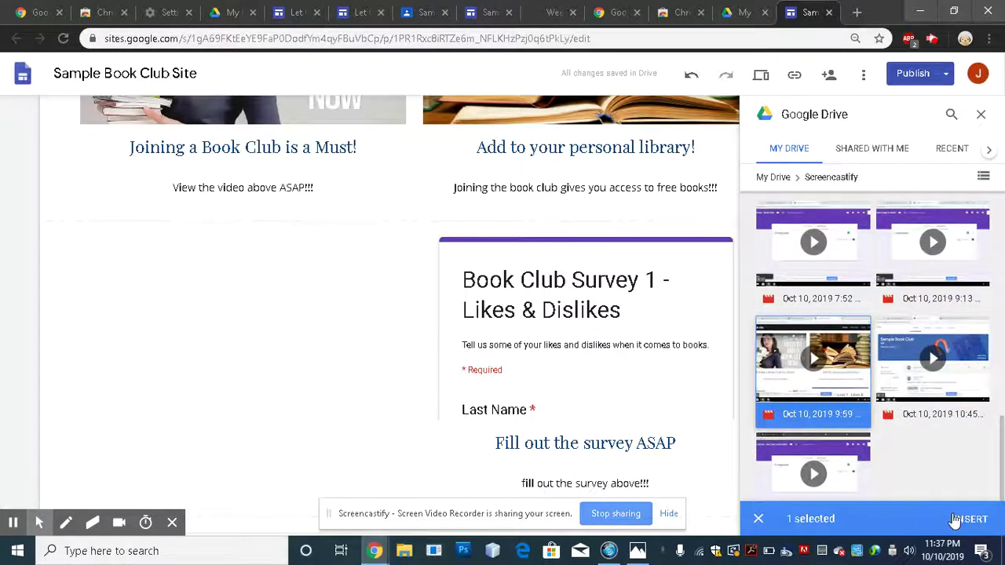
left_click(968, 525)
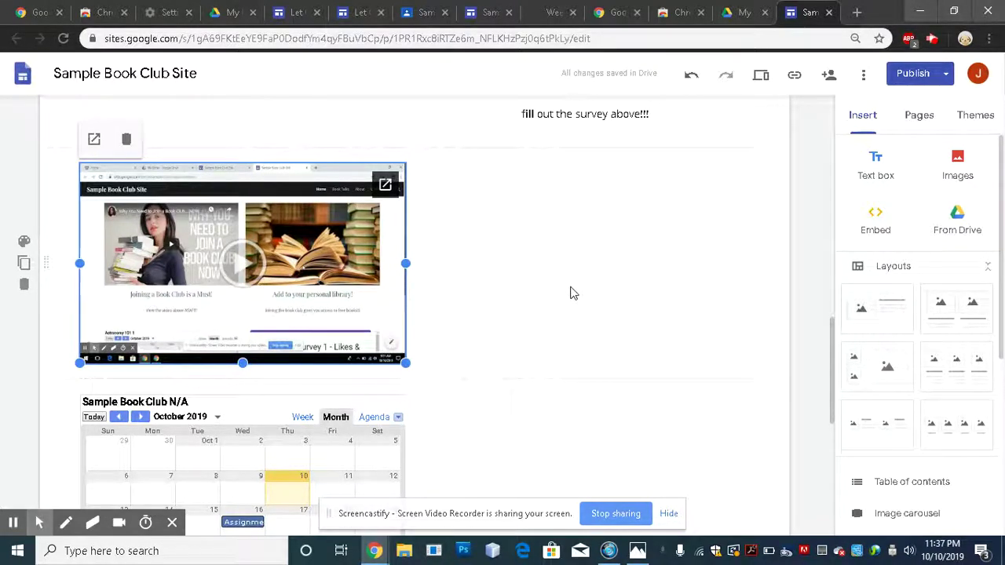
left_click(862, 314)
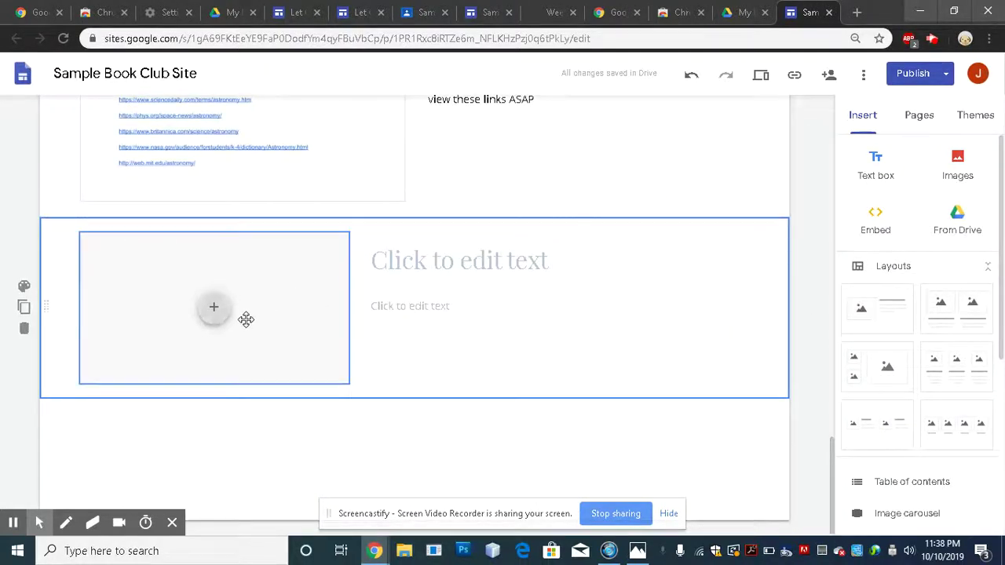
left_click(215, 314)
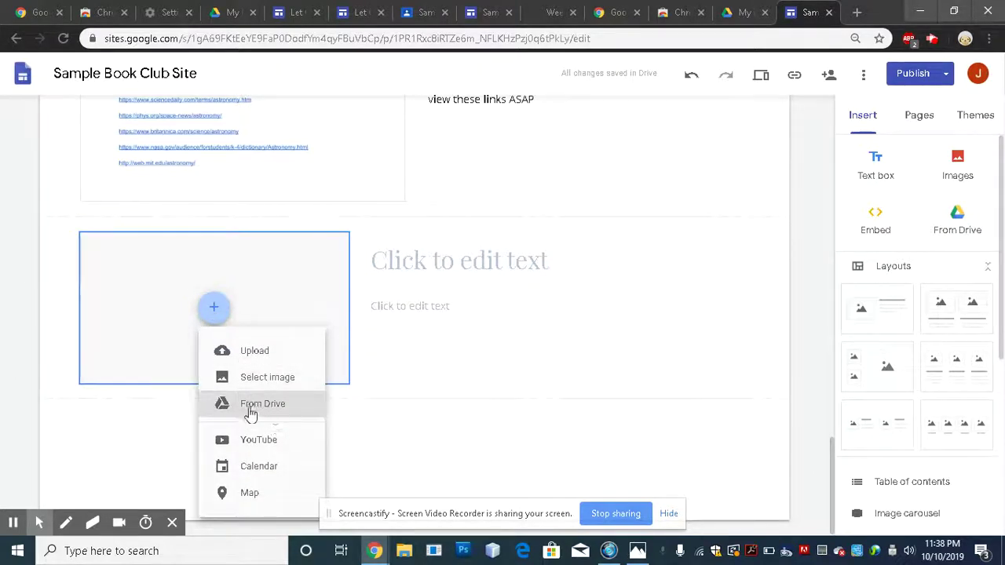
left_click(261, 409)
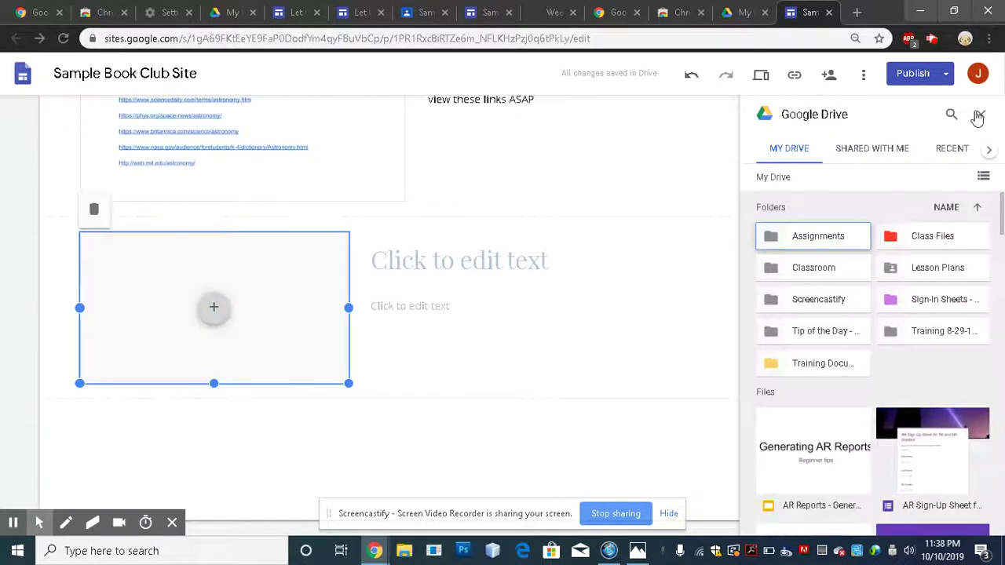
double_click(816, 310)
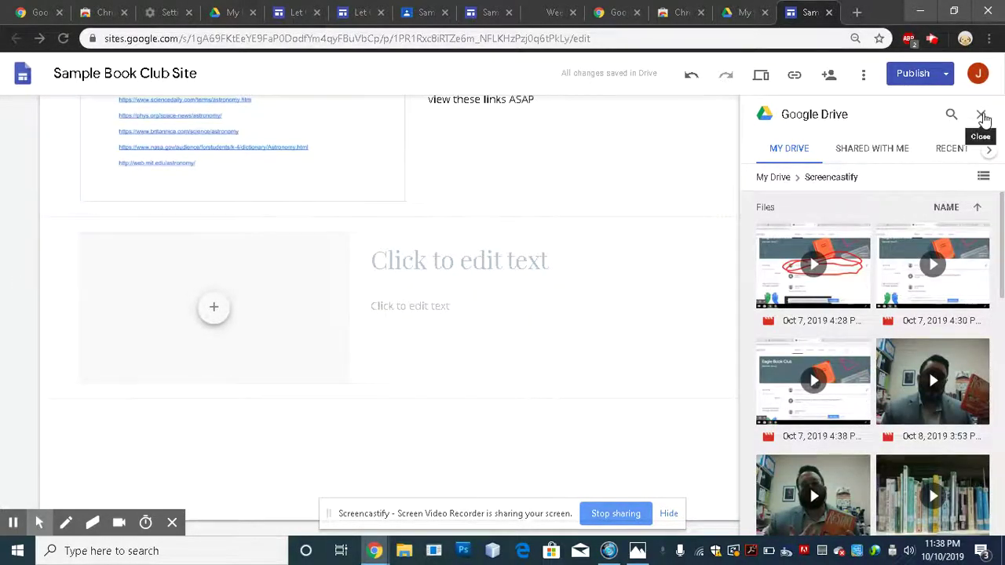
left_click(981, 117)
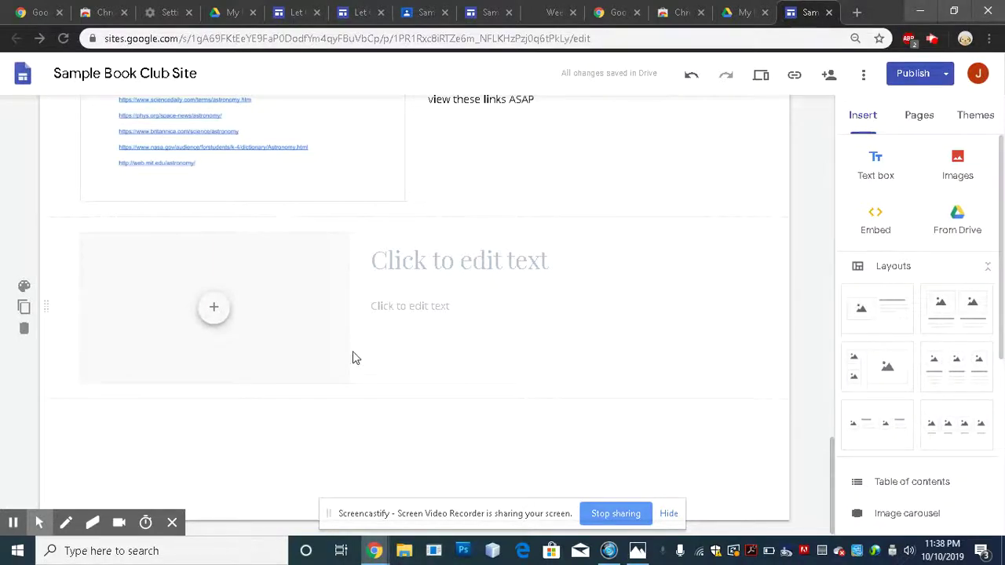
scroll(353, 351, "up", 4)
scroll(352, 357, "up", 10)
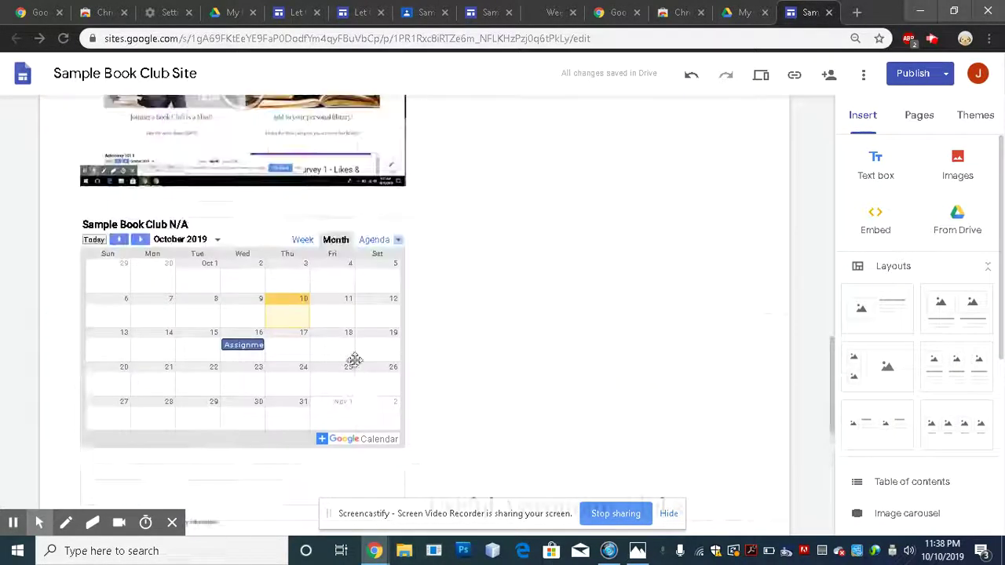
scroll(466, 414, "up", 10)
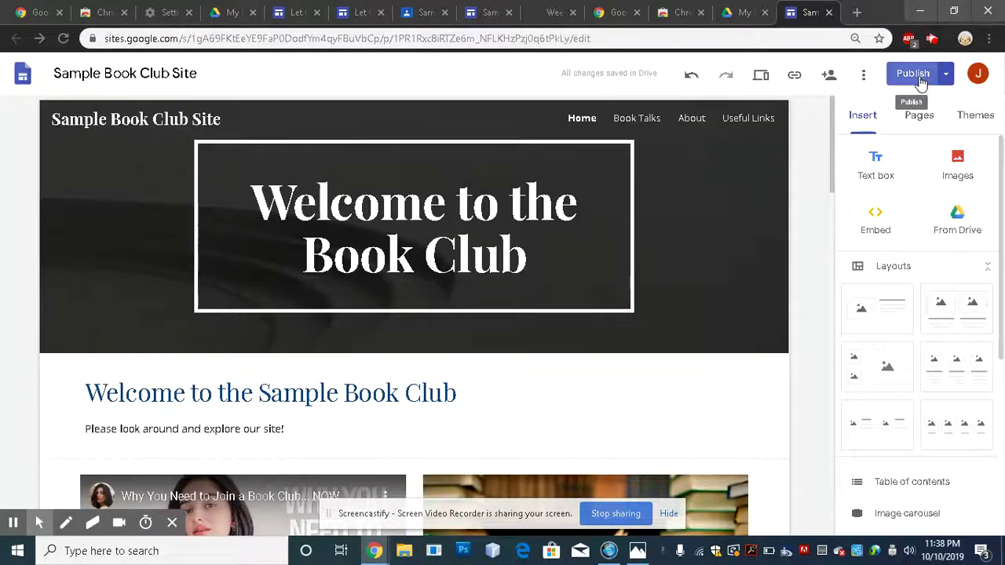
- Publish the Sample Book Club Site and close the empty new tab
left_click(913, 74)
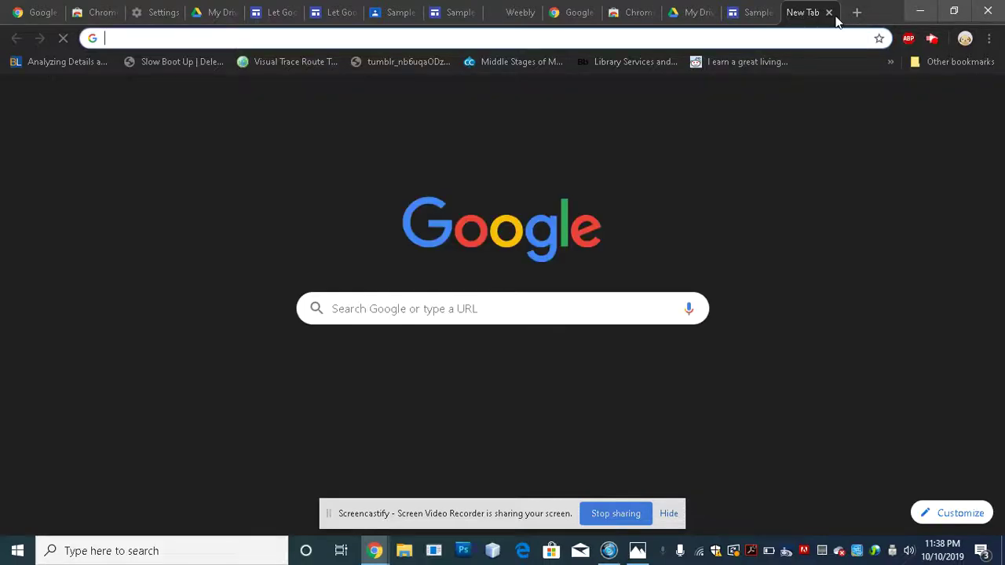
left_click(829, 13)
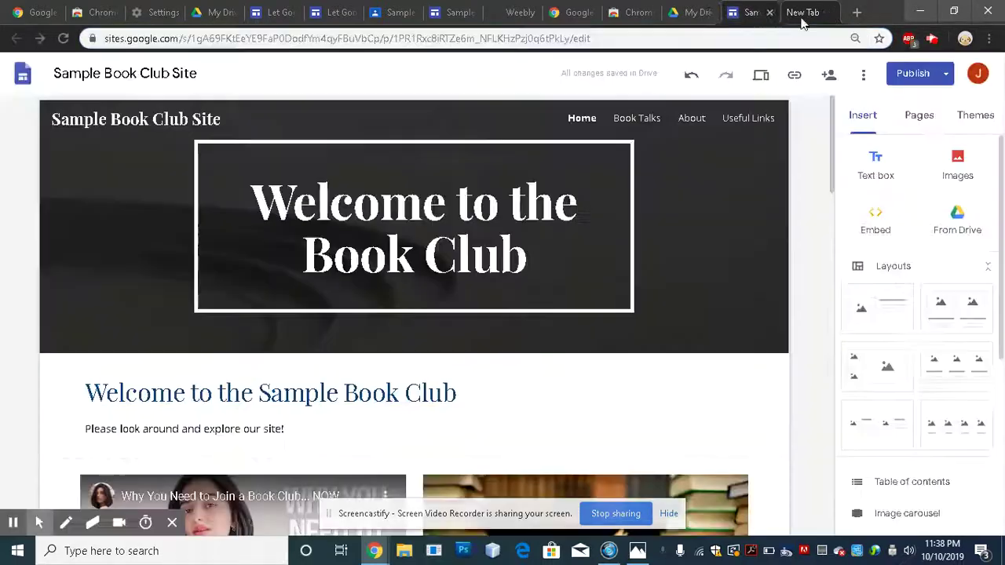
- From My Drive, launch Google Classroom through the Google apps menu
left_click(228, 12)
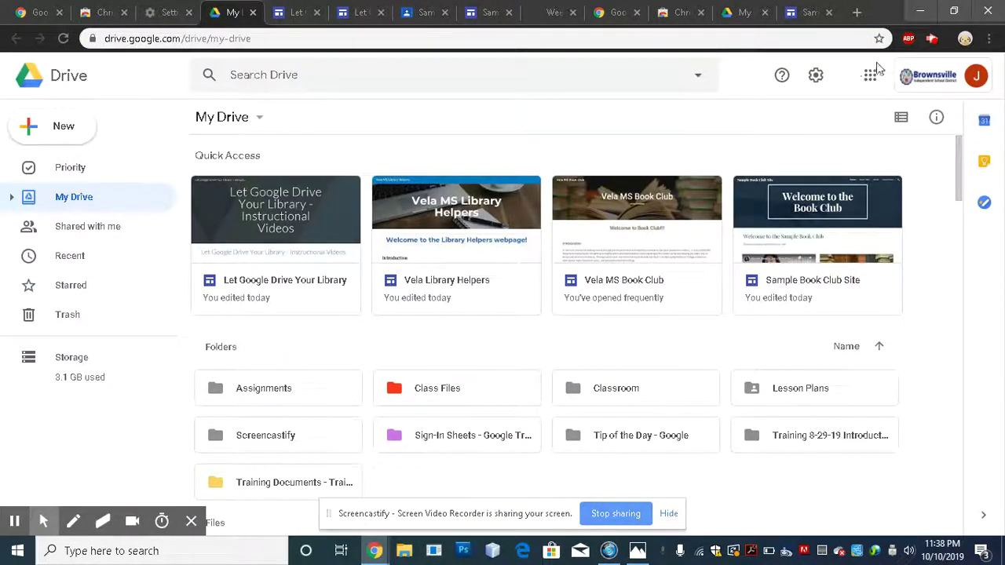
left_click(870, 76)
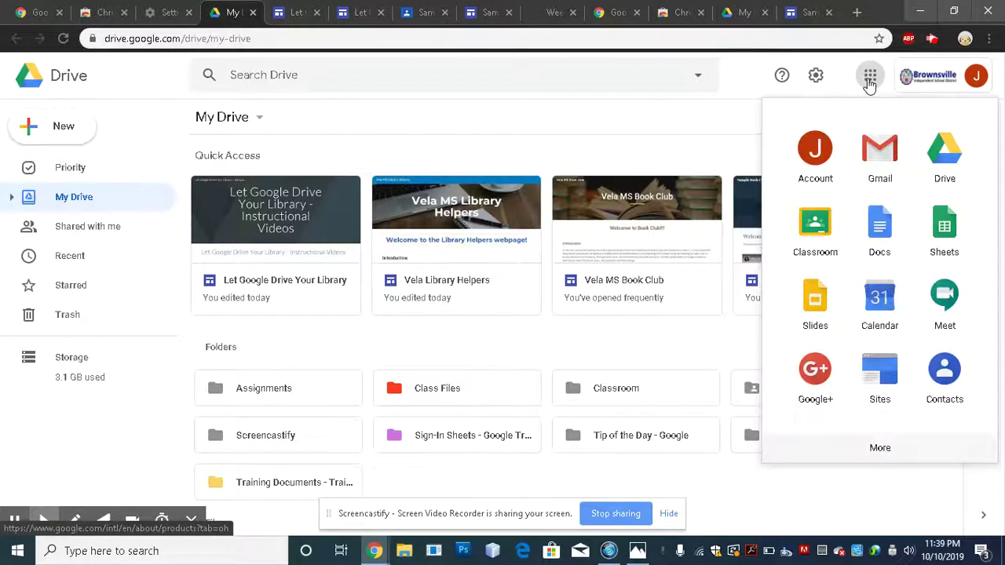
left_click(823, 233)
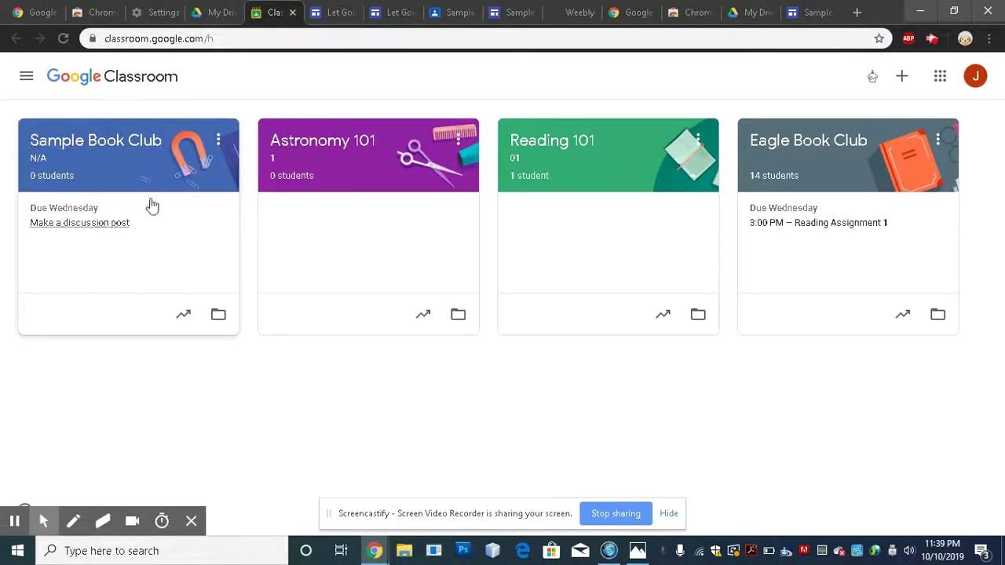
- Enter the Sample Book Club class and scroll its stream to the Oct 7 video post
left_click(119, 142)
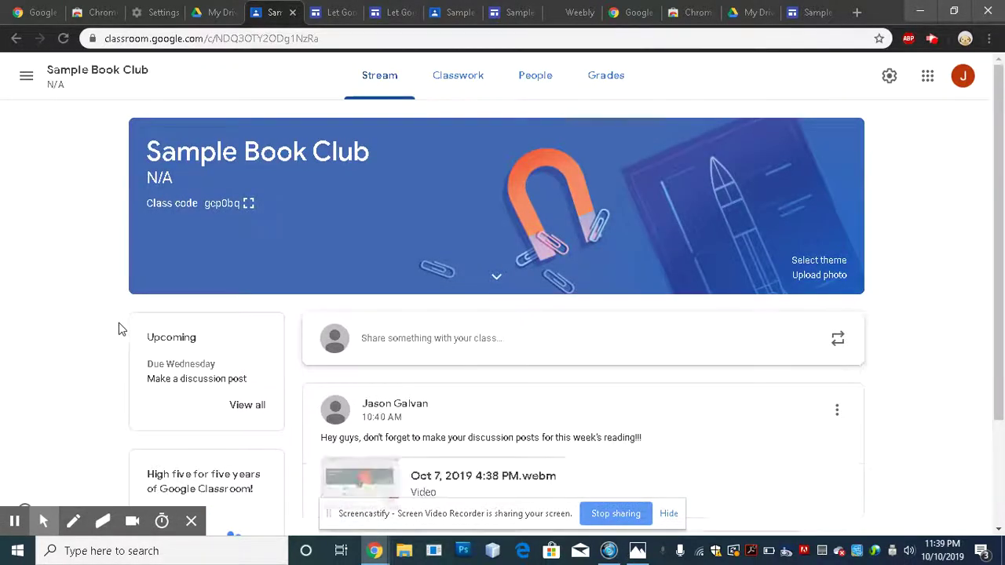
scroll(86, 332, "down", 1)
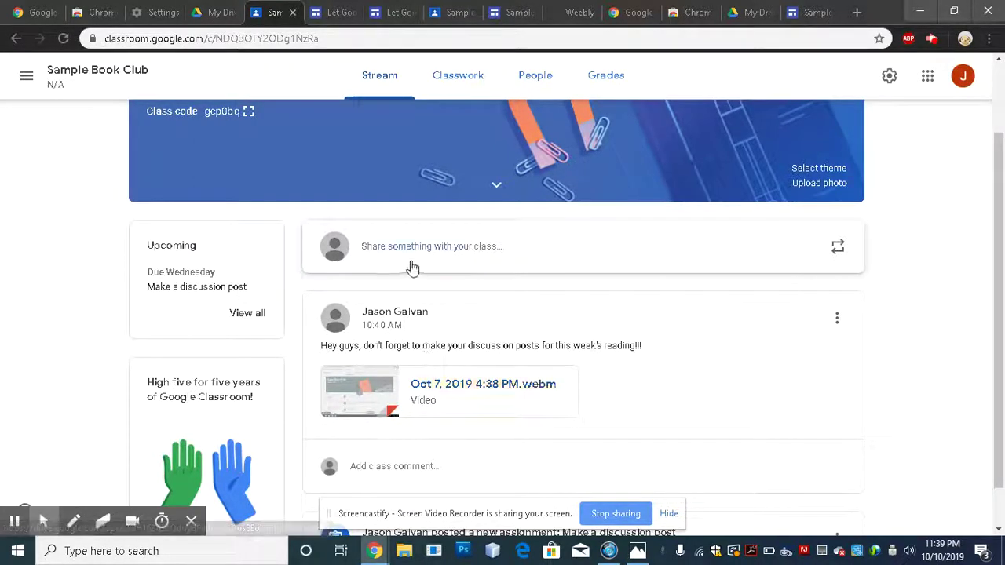
- Start a new class post and attach Oct 7, 2019 4:38 PM.webm from Drive's Screencastify folder
left_click(542, 255)
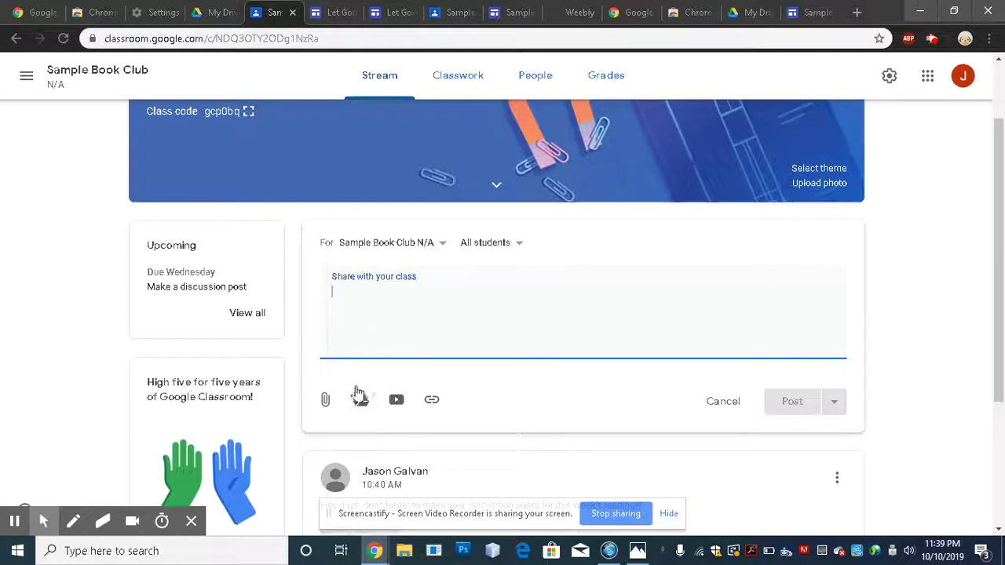
left_click(362, 402)
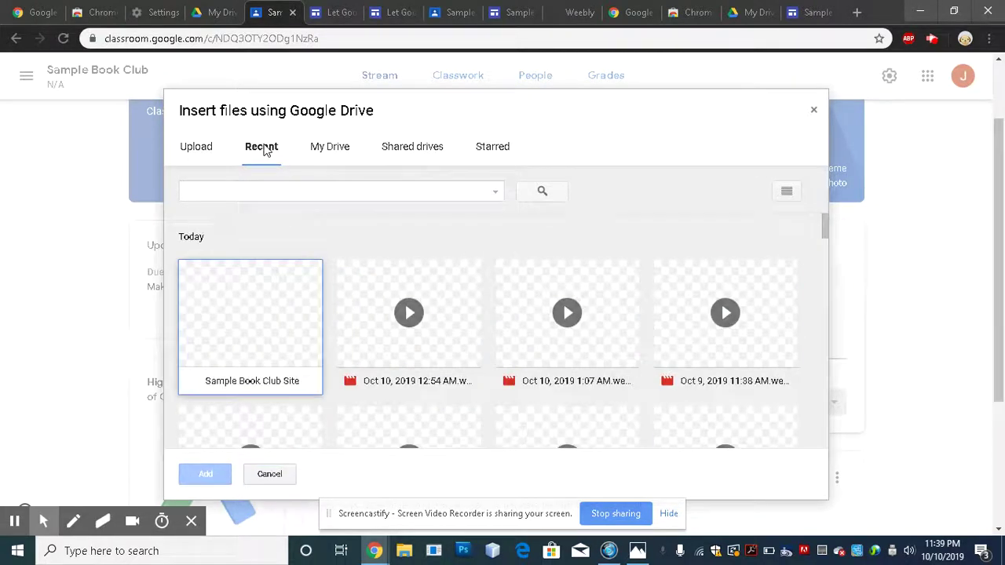
left_click(329, 149)
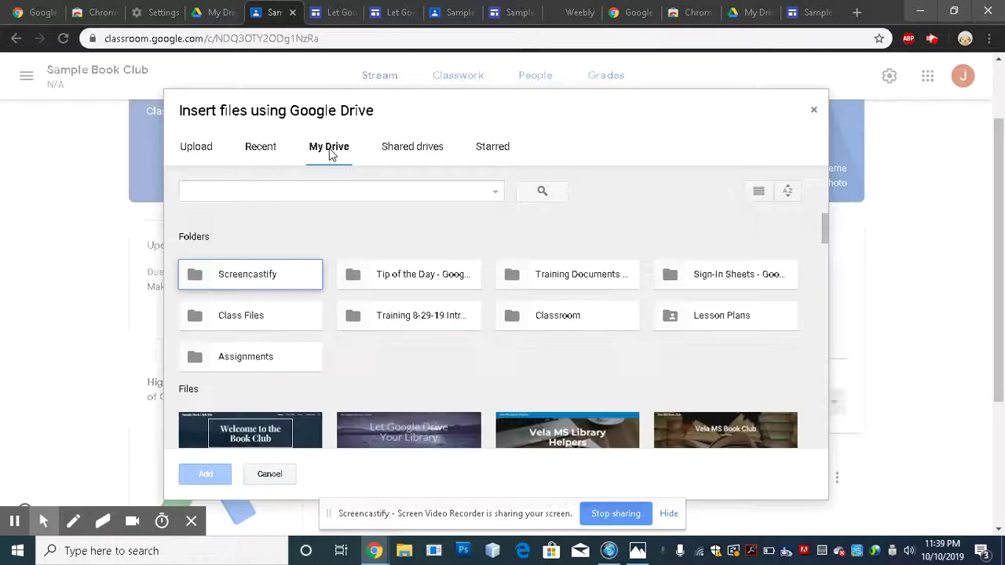
double_click(270, 283)
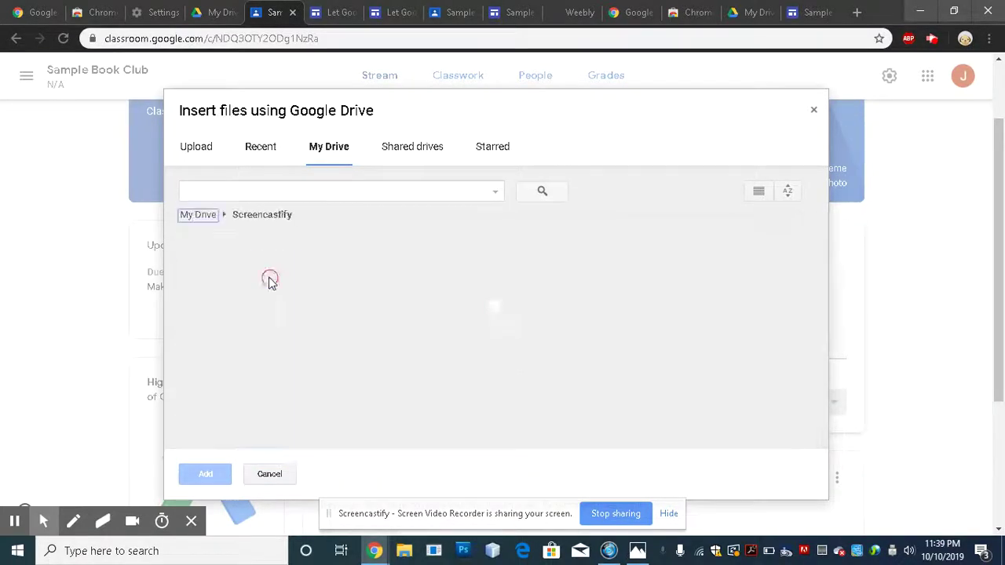
scroll(482, 359, "down", 10)
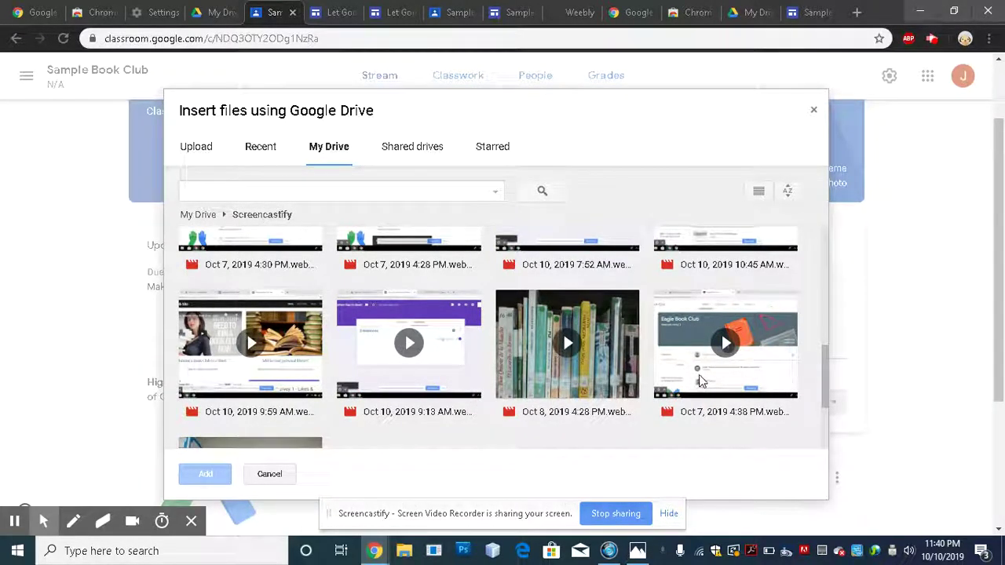
left_click(703, 380)
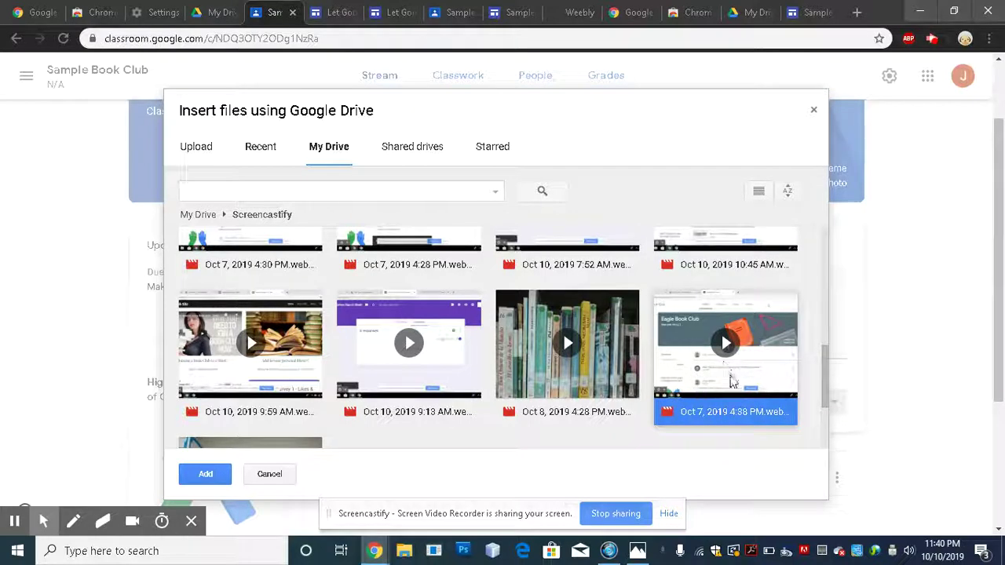
left_click(205, 473)
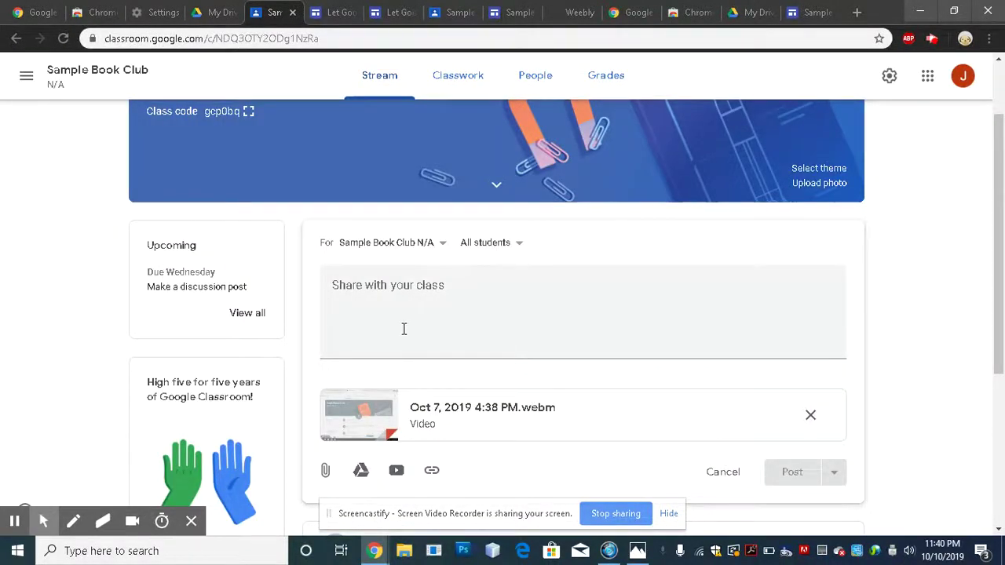
- Write the note 'Hey guys, watch this video' with instructions and post it to the stream
left_click(365, 292)
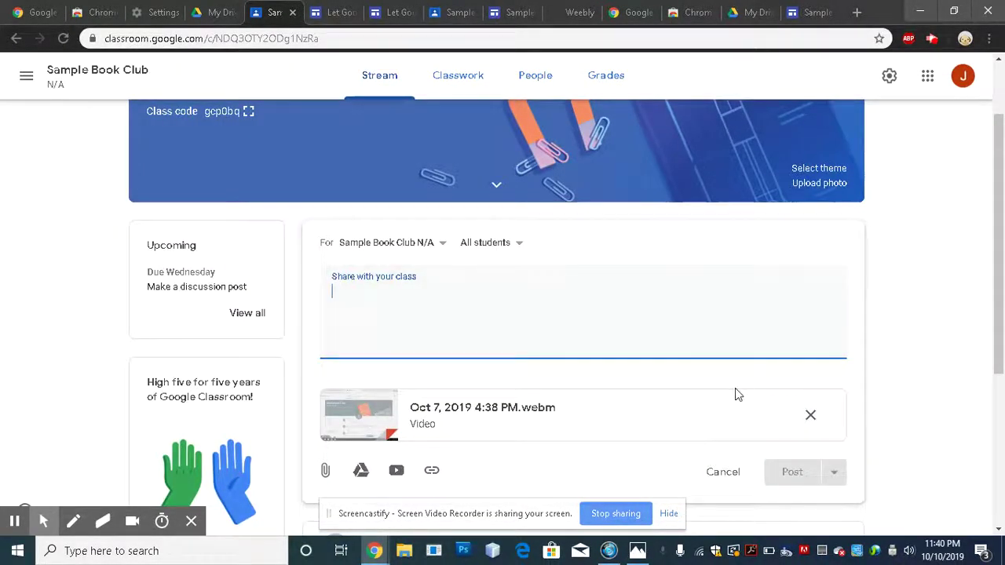
type("Hey guys")
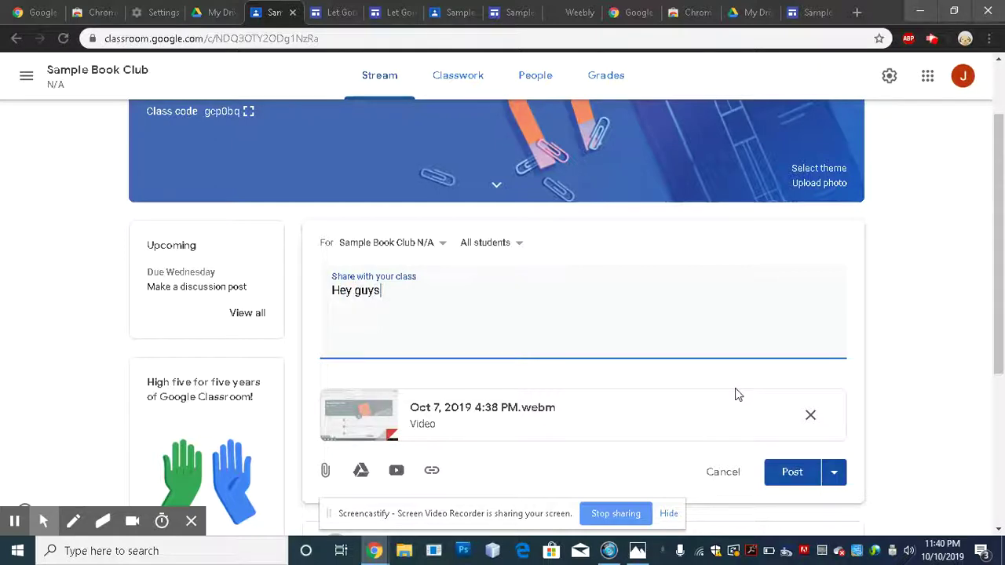
type(", watch this video for instructions")
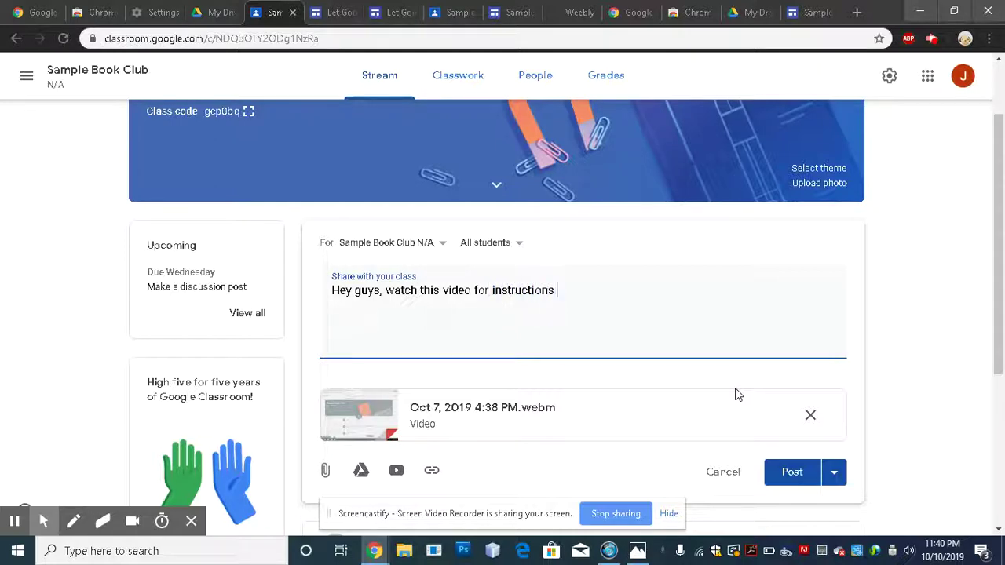
type("hwo toto make a post on Goo")
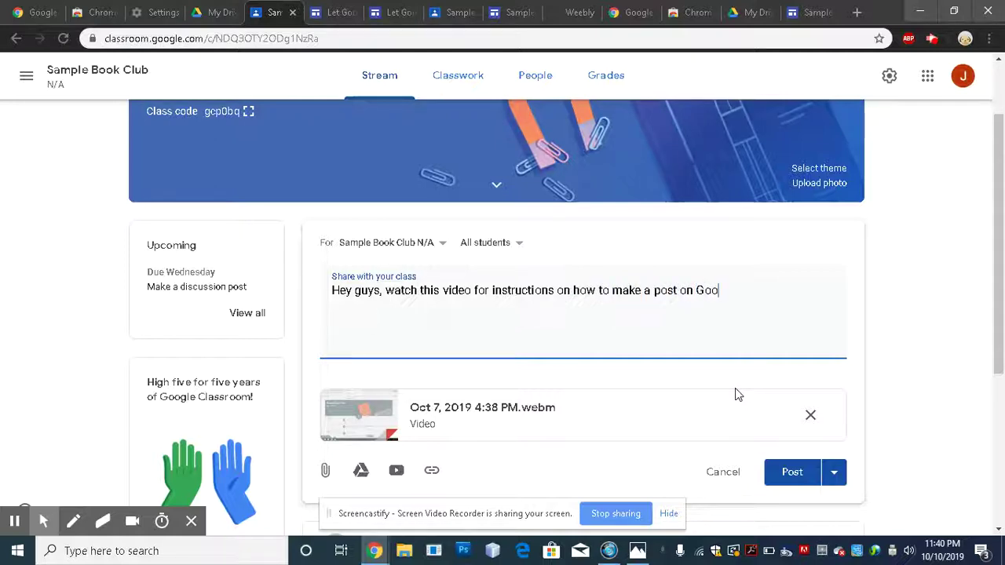
type("ssroom.")
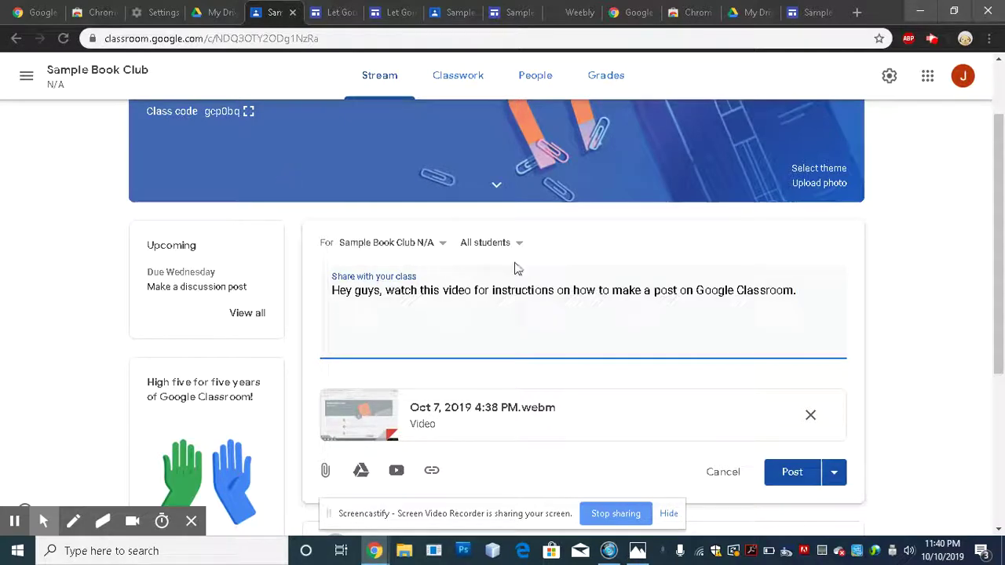
left_click(799, 485)
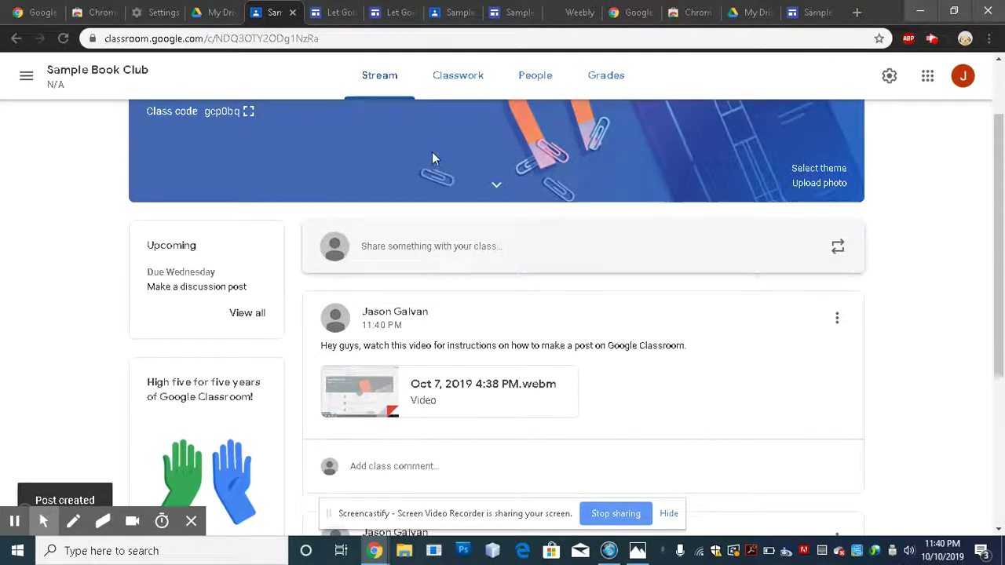
- On the Classwork page, review the Make a discussion post assignment and create a new assignment
left_click(449, 82)
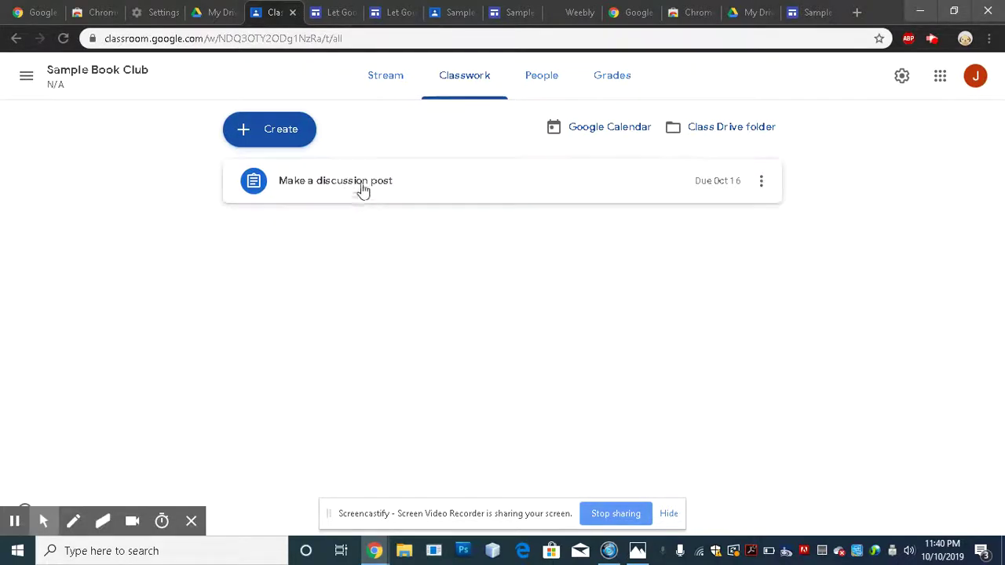
left_click(364, 185)
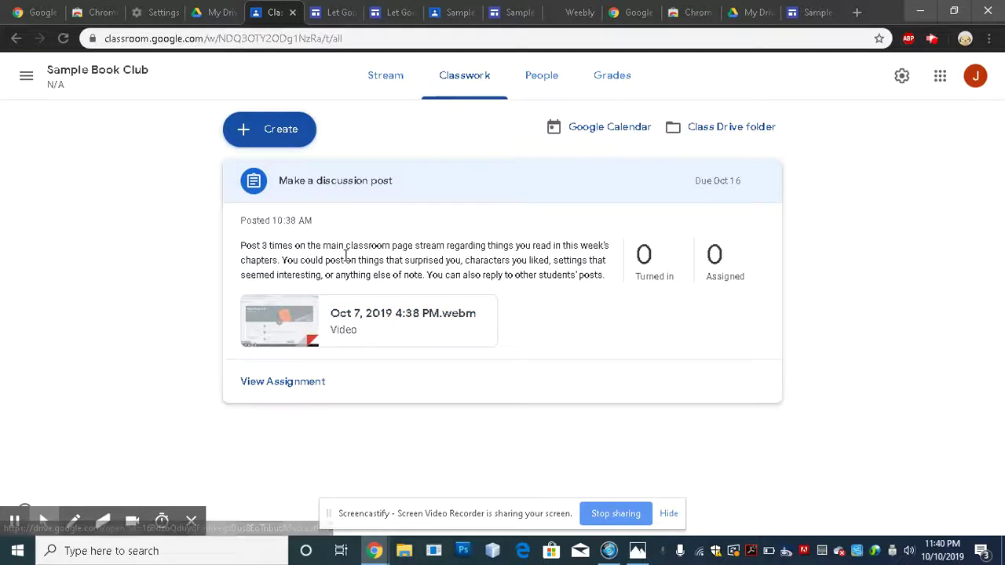
left_click(303, 134)
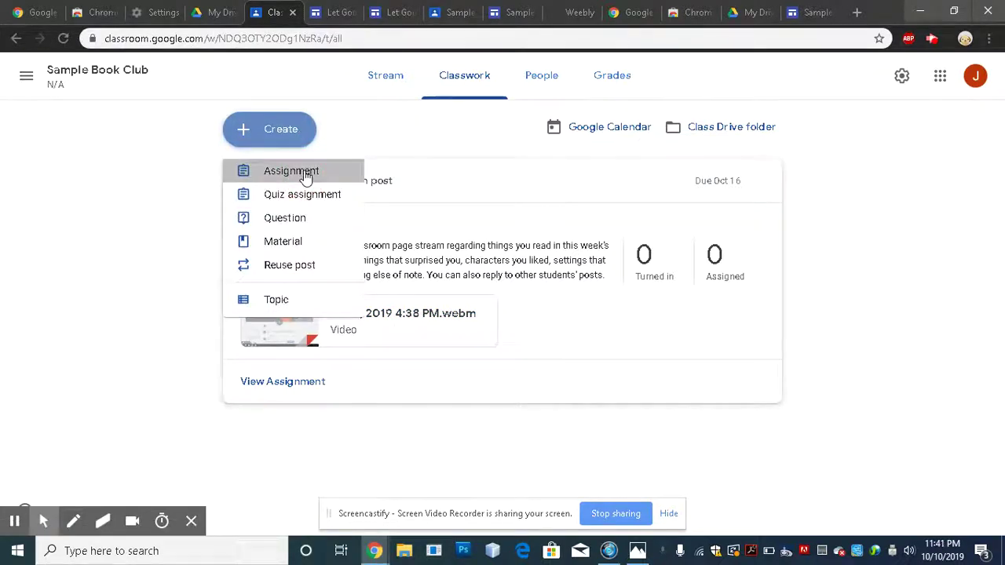
left_click(271, 173)
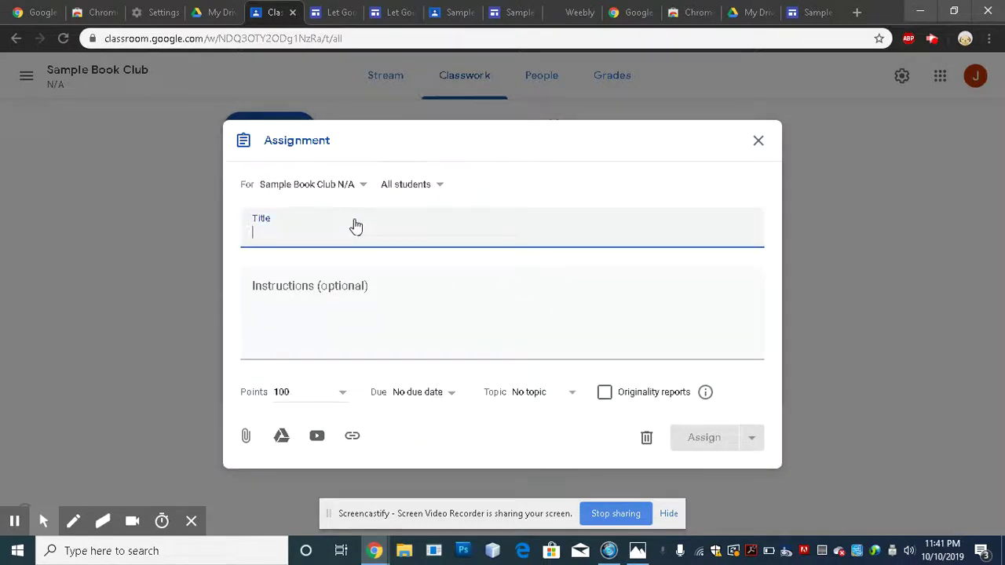
- Title the assignment 'Create a discussion post' and begin instructions 'Make 3 discussion posts to the Google Class Stream'
type("Create a discussion post")
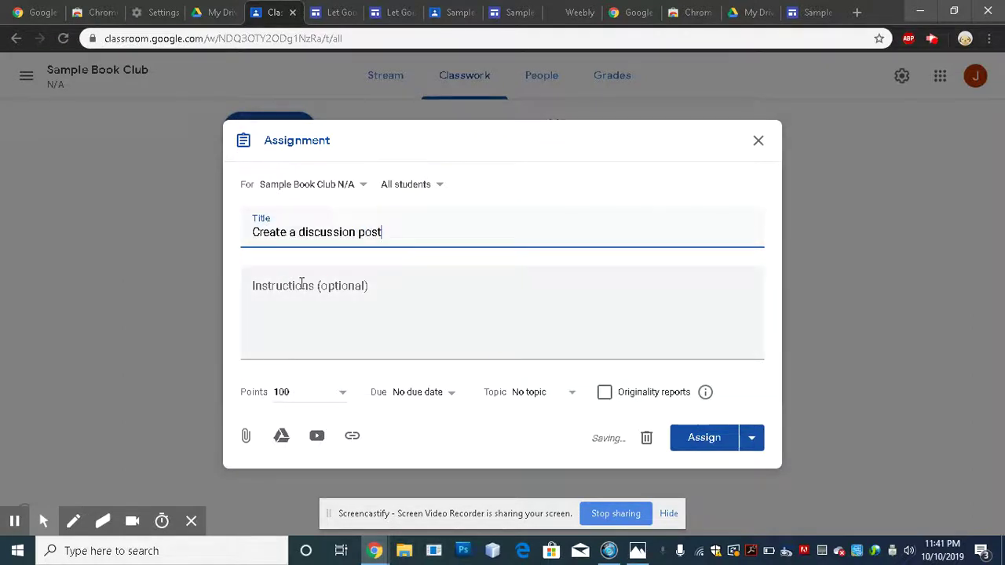
left_click(318, 281)
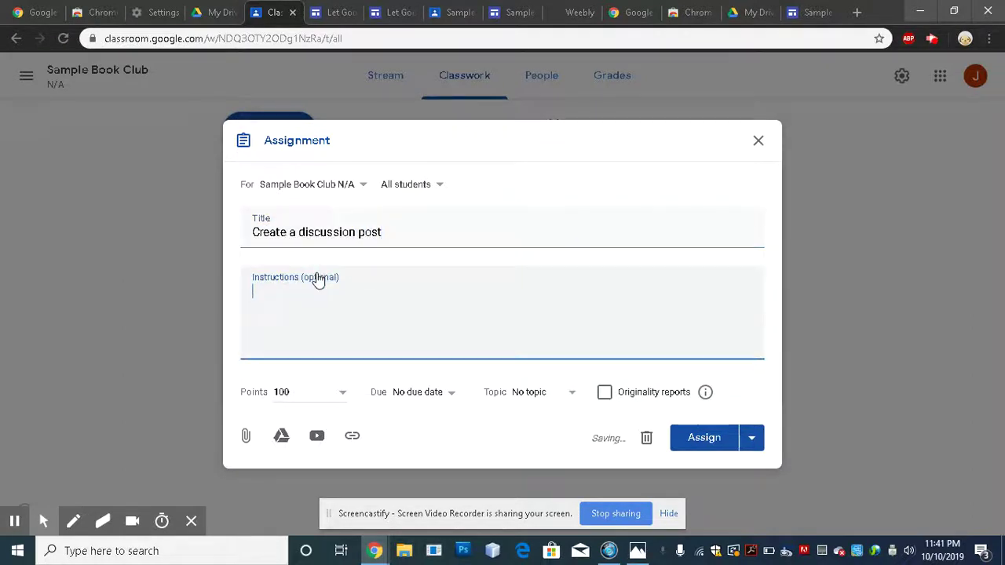
type("Make 3")
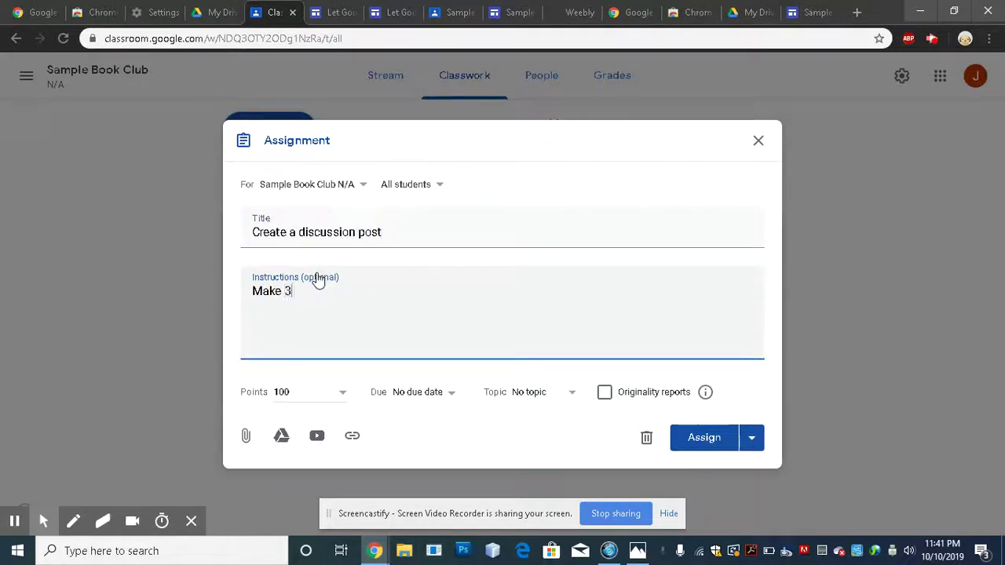
type(" discussion posts")
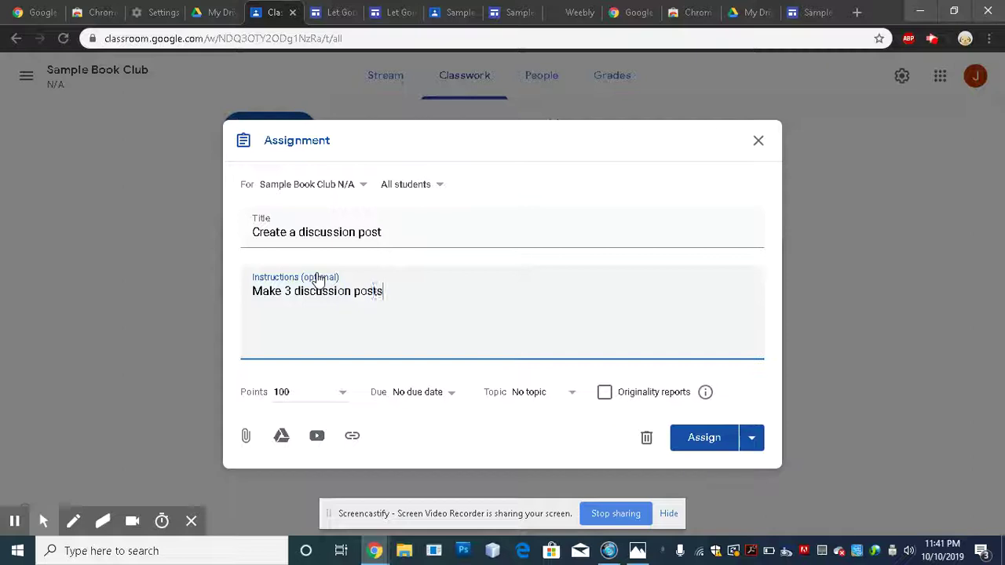
type(" to the Google")
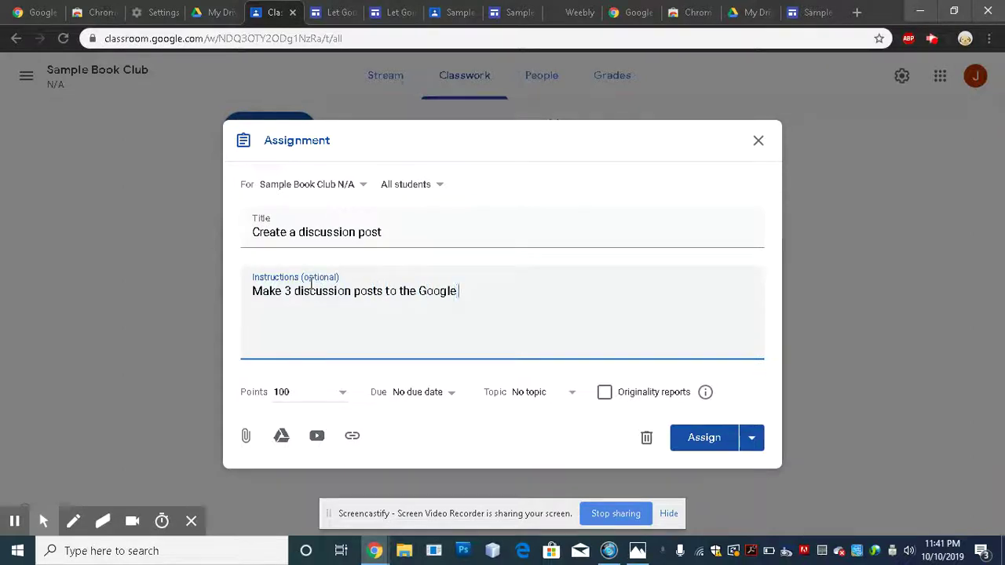
type(" Class Stream!!!")
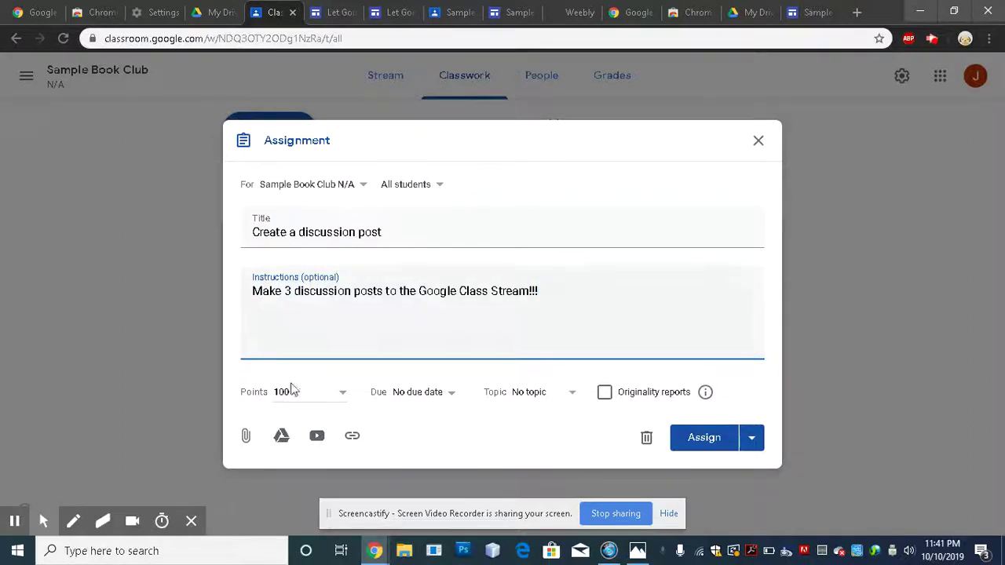
- Attach 'Oct 10, 2019 10:45 AM.webm' from My Drive > Screencastify to the assignment
left_click(283, 438)
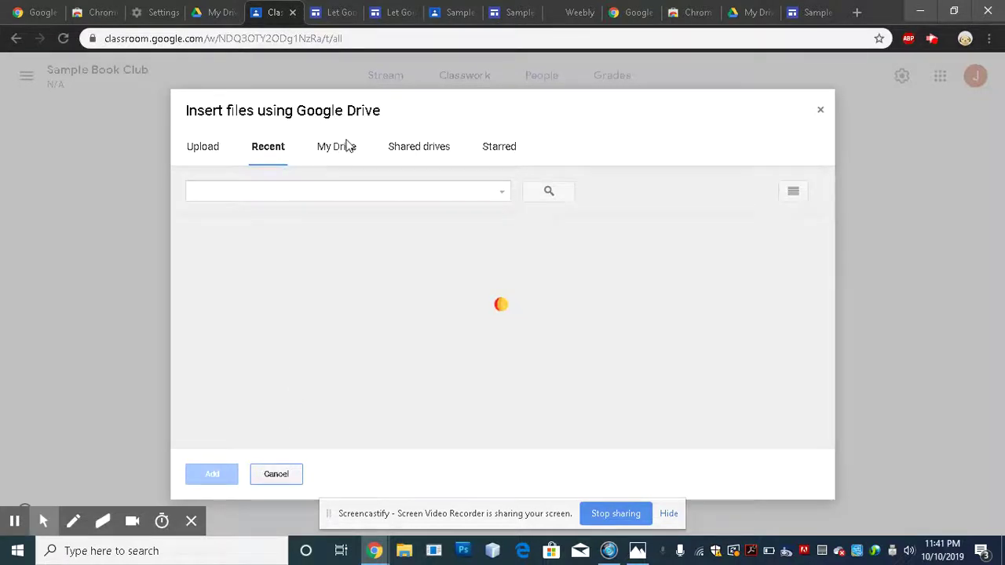
left_click(348, 150)
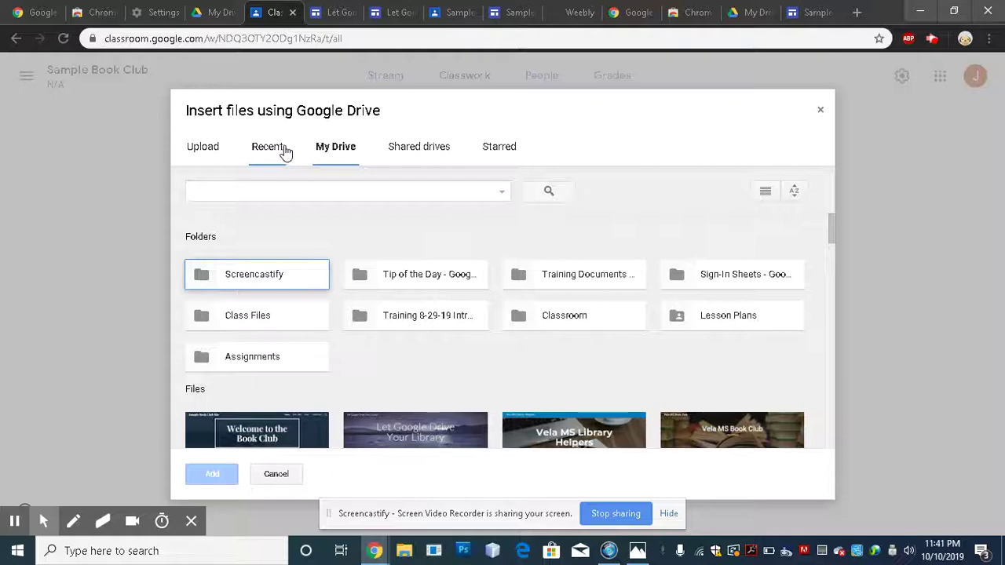
double_click(285, 288)
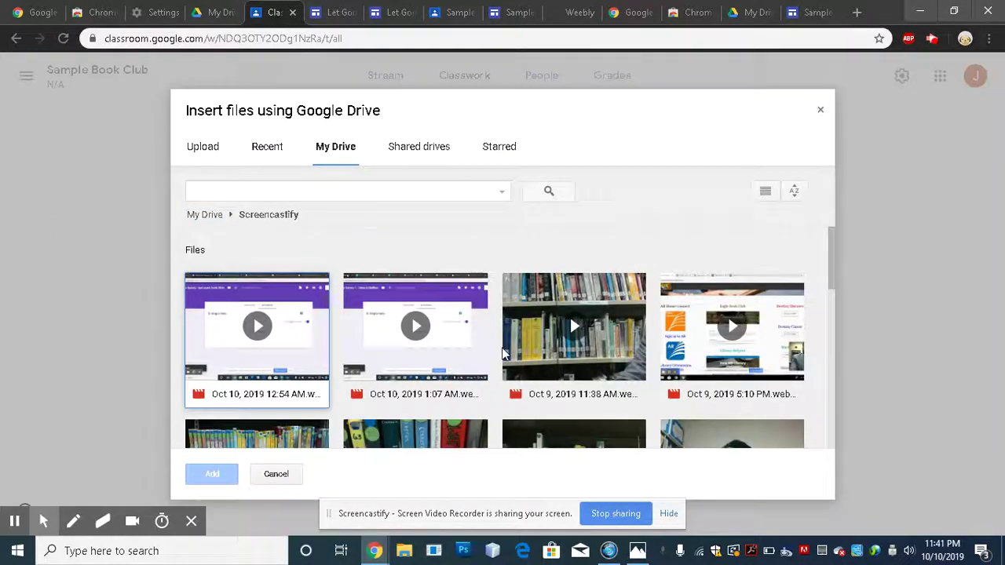
scroll(504, 353, "down", 5)
scroll(681, 341, "up", 2)
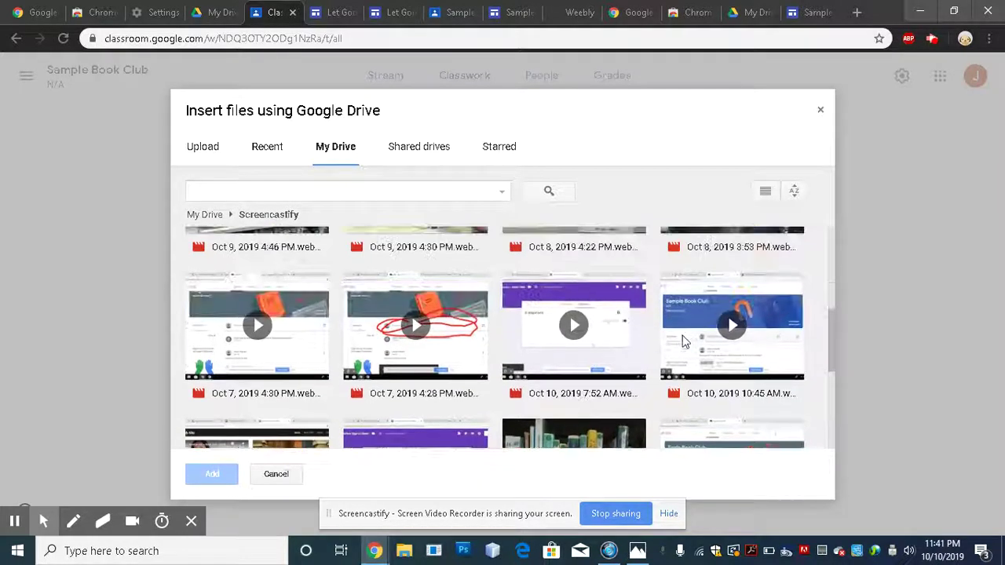
left_click(682, 341)
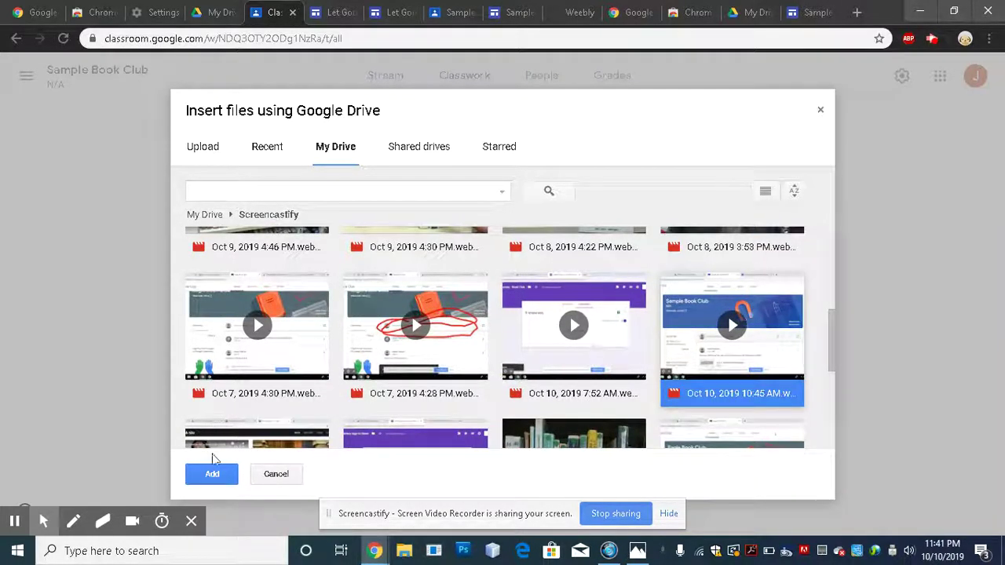
left_click(217, 476)
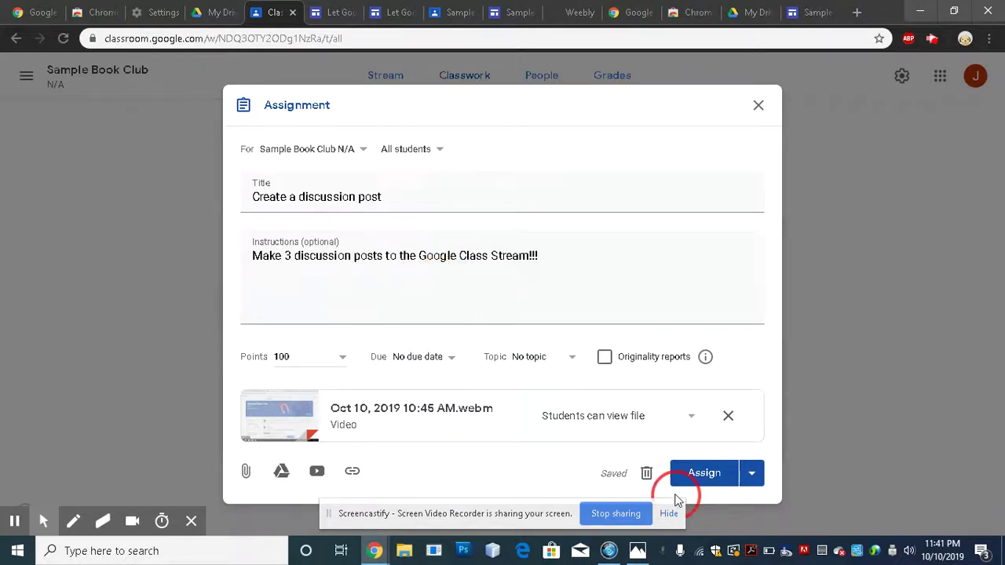
- Assign the 'Create a discussion post' assignment to the class
left_click(709, 485)
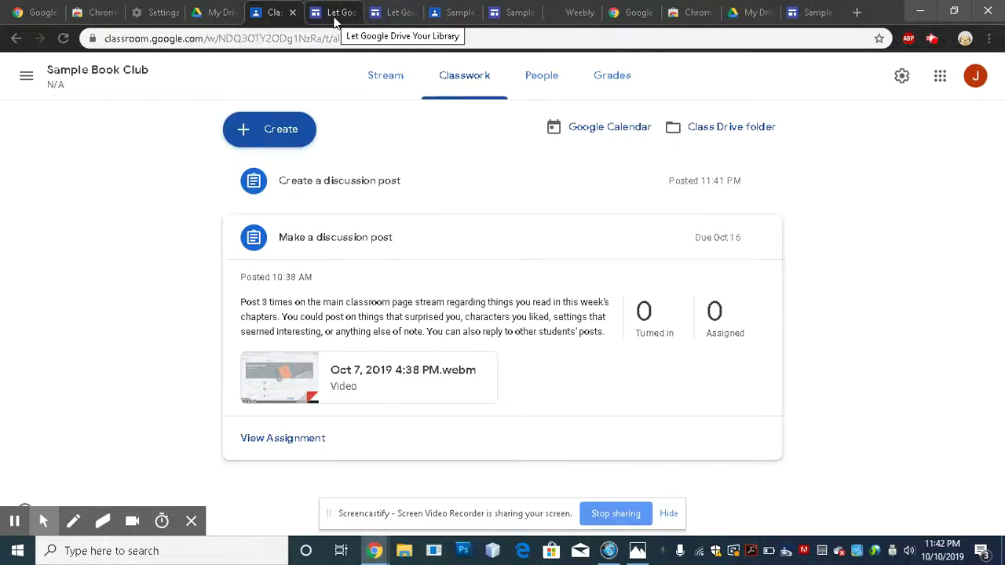
- Go back to My Drive, open the Screencastify folder and select the Oct 10, 2019 10:45 AM video
left_click(335, 15)
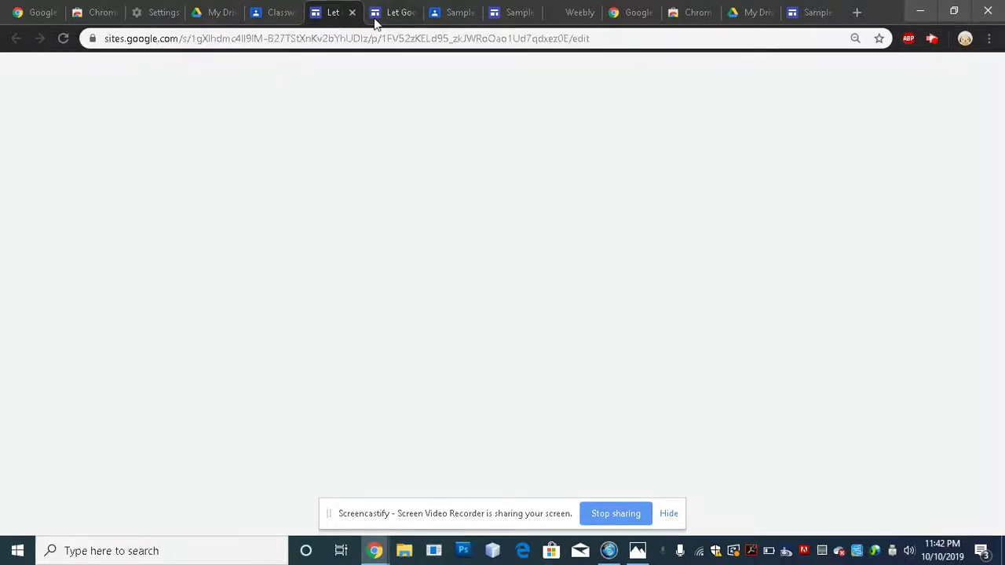
left_click(212, 16)
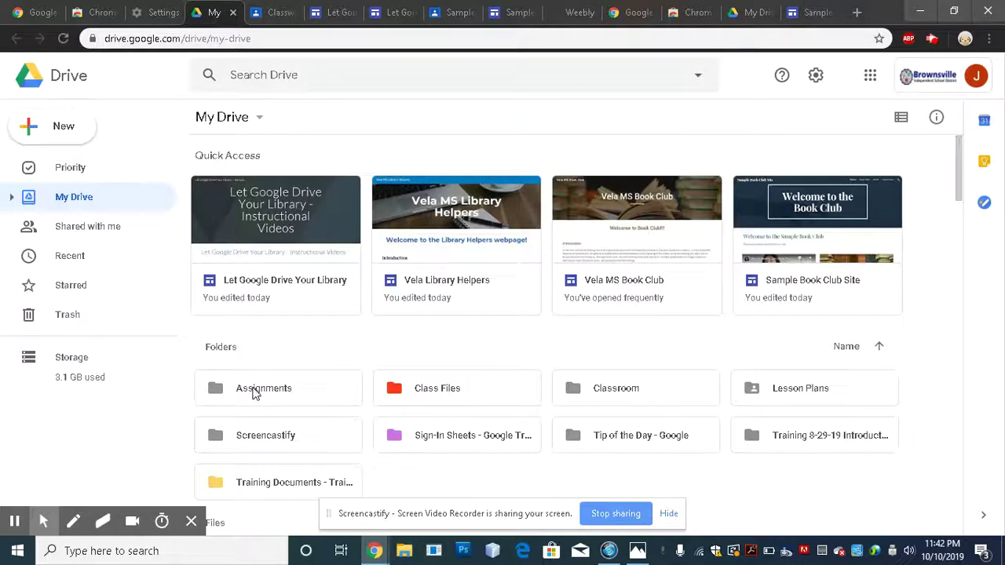
double_click(307, 438)
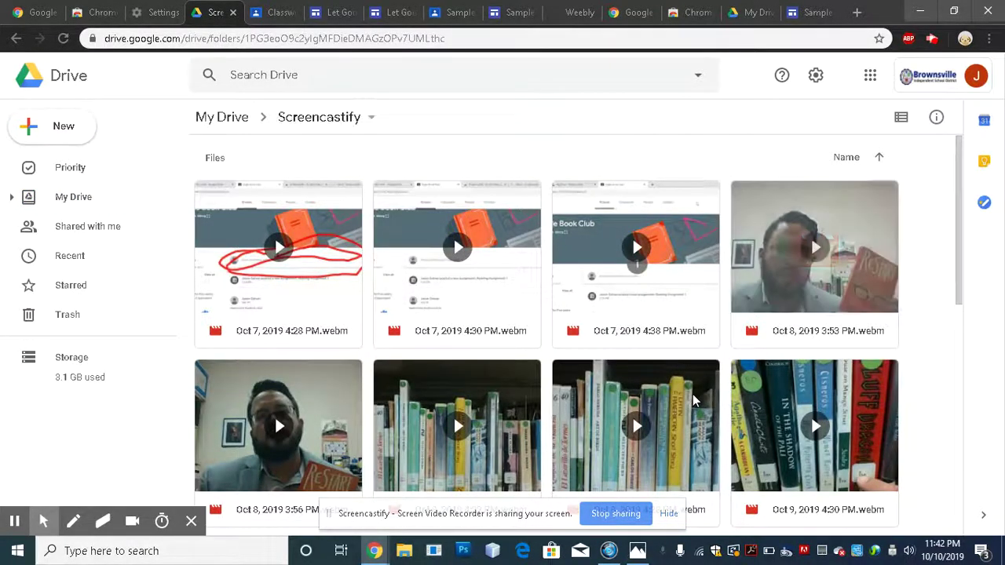
scroll(606, 359, "down", 5)
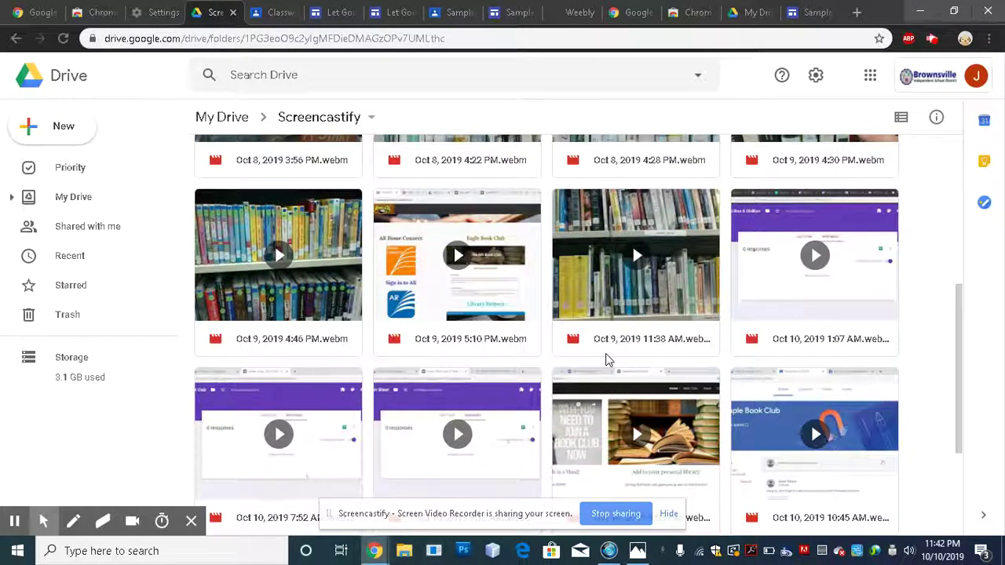
scroll(605, 357, "down", 3)
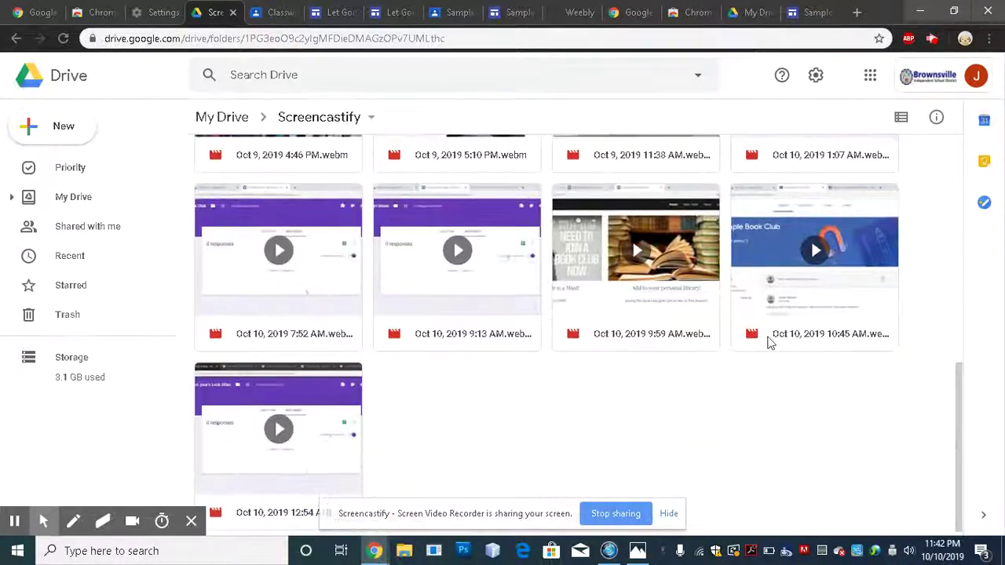
left_click(791, 300)
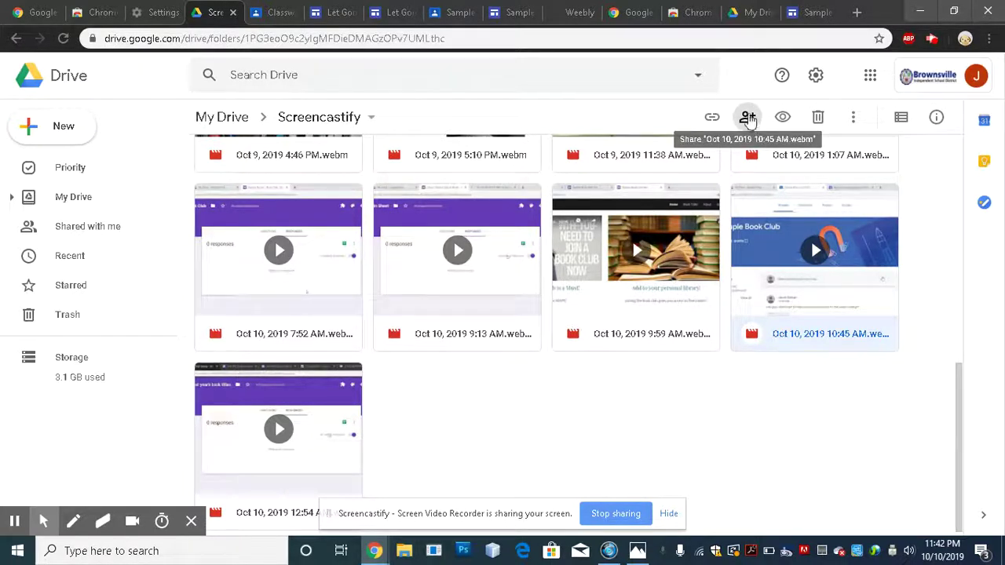
- Open the 10:45 AM video's share settings and expand the link-sharing choices via More
left_click(747, 118)
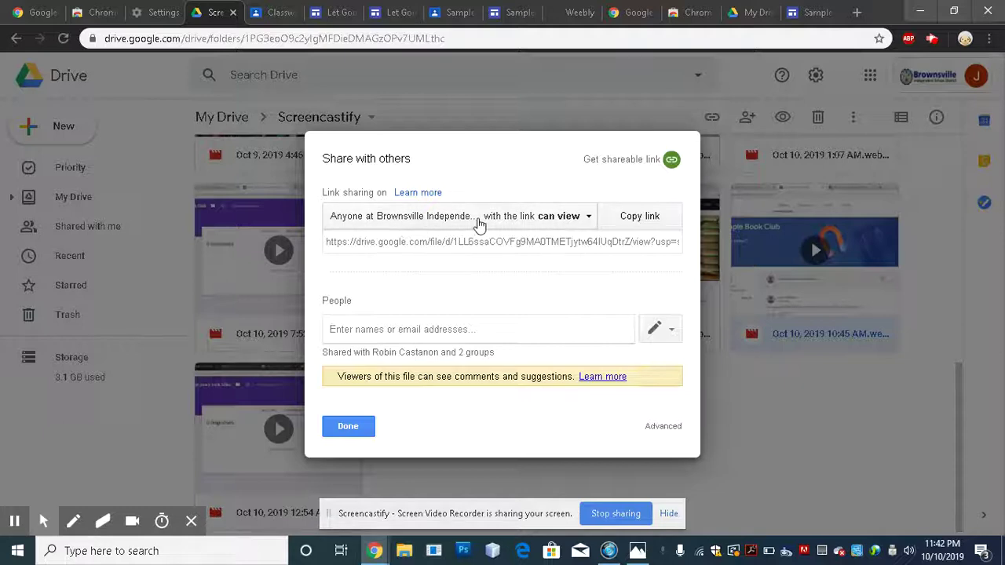
left_click(581, 219)
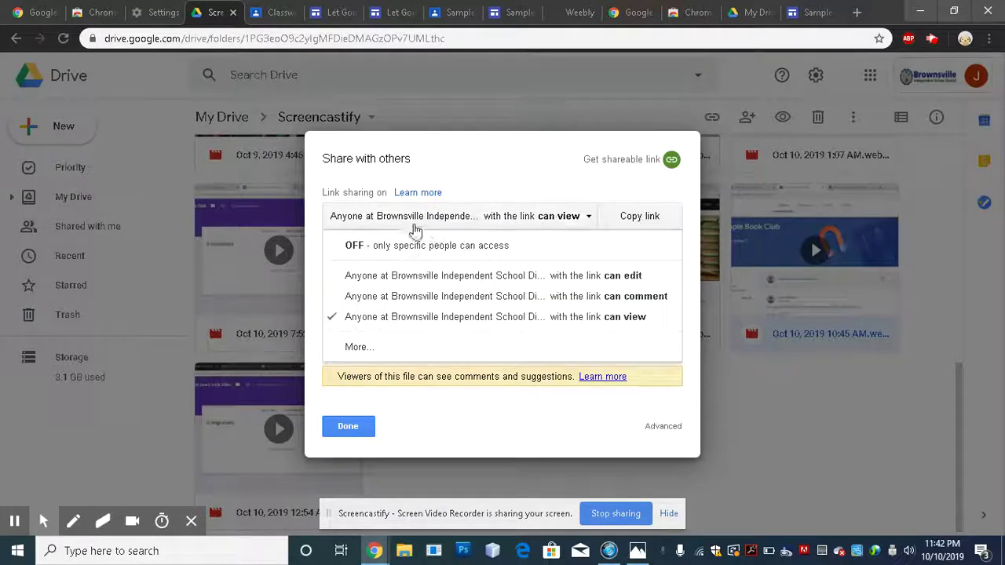
left_click(358, 347)
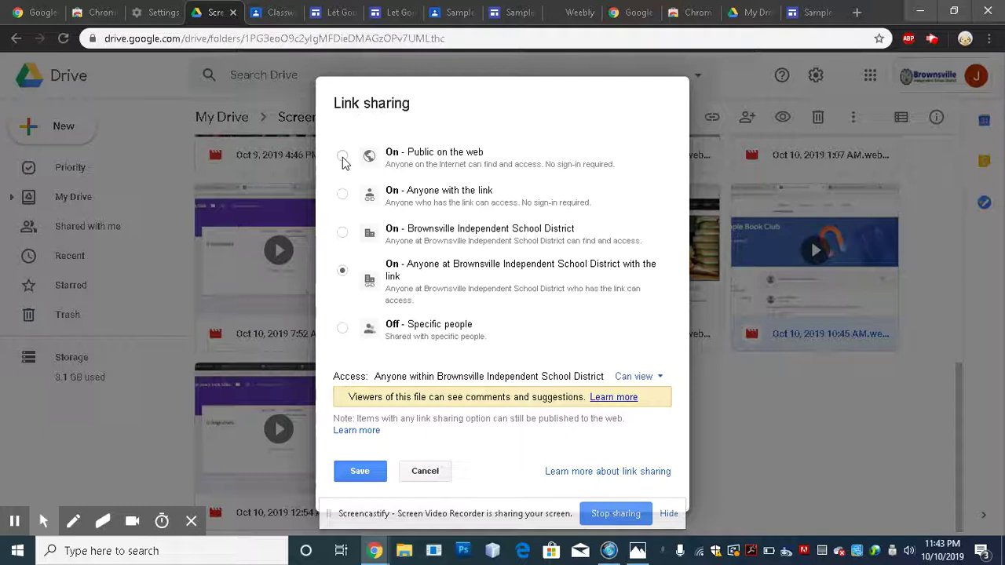
- Set the 10:45 AM video to 'On - Anyone with the link', save, and return to the Sites tab
left_click(343, 194)
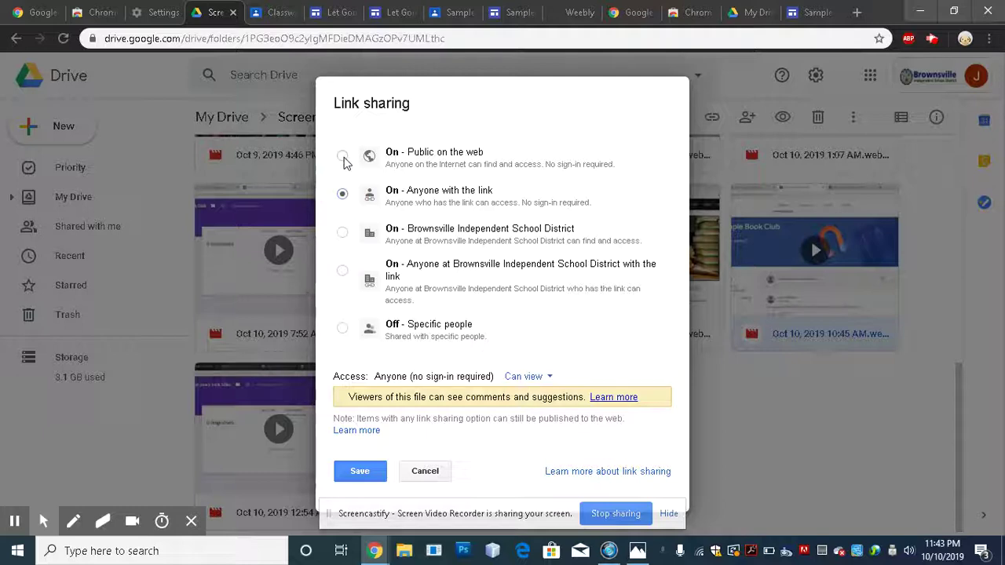
left_click(344, 157)
left_click(343, 196)
left_click(342, 156)
left_click(343, 196)
left_click(343, 157)
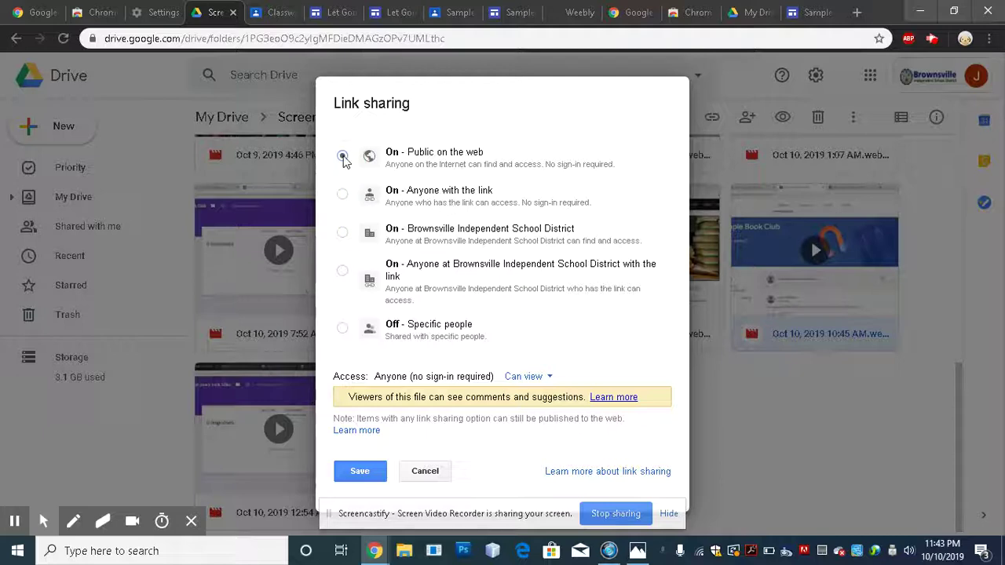
left_click(343, 195)
left_click(360, 477)
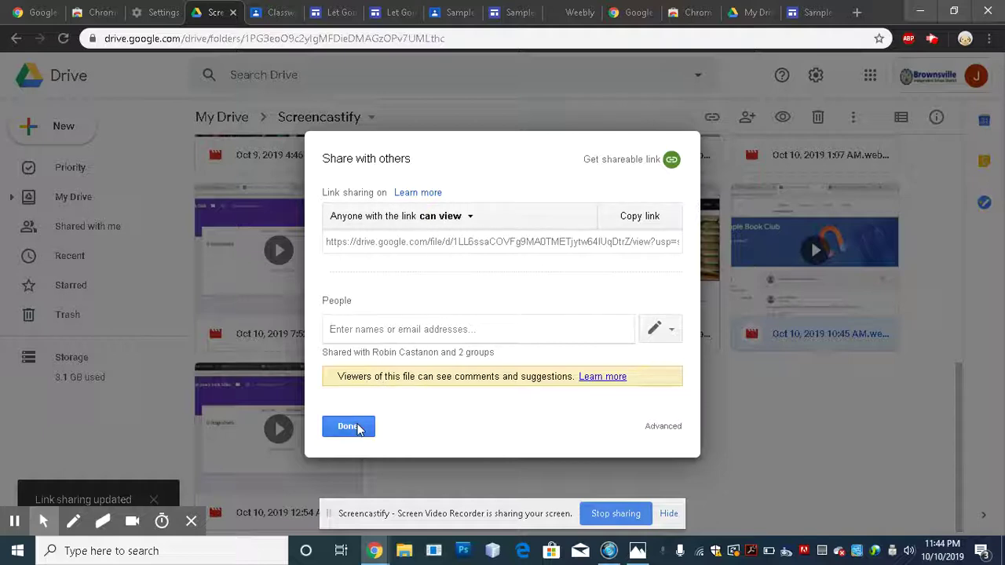
left_click(358, 432)
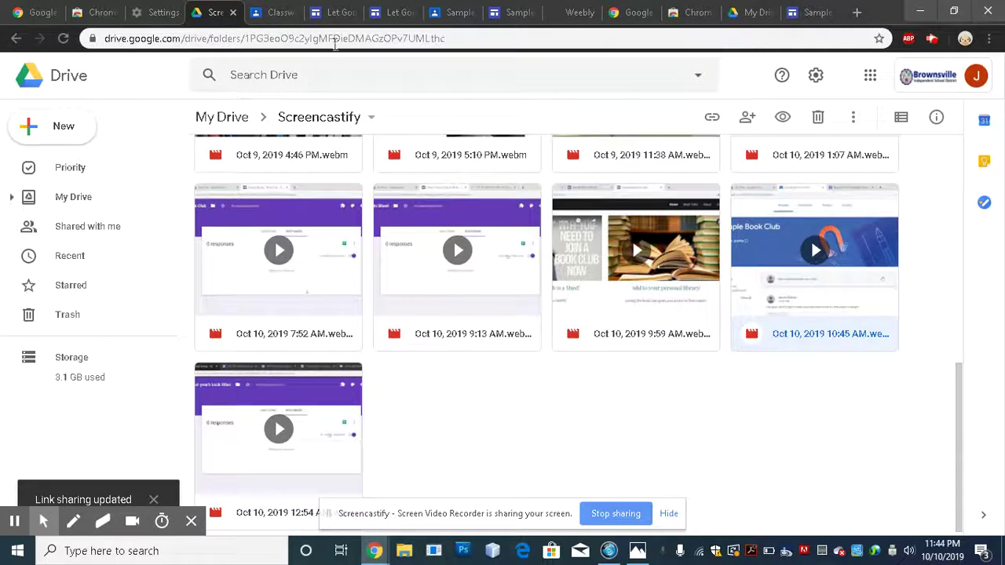
left_click(333, 14)
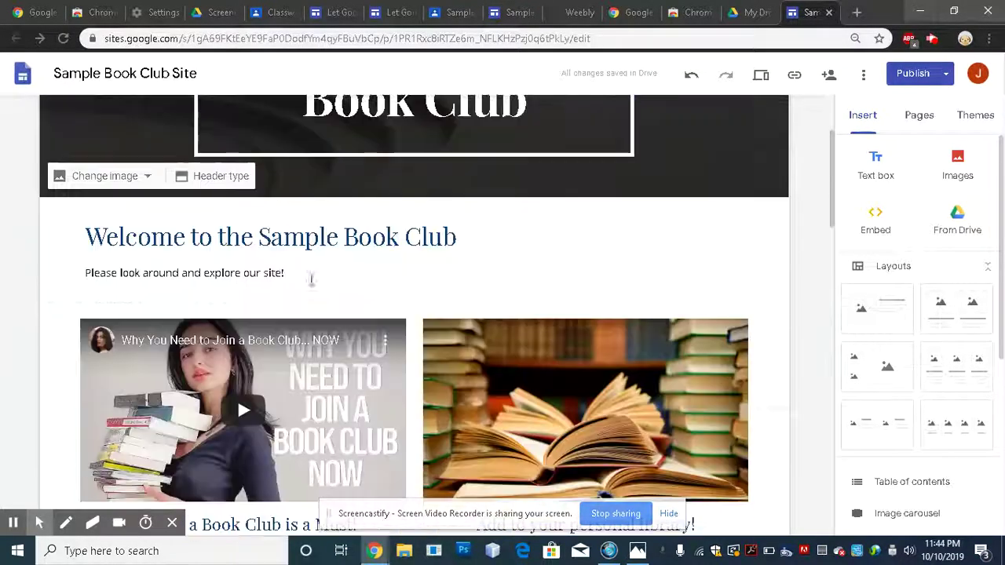
scroll(404, 320, "down", 9)
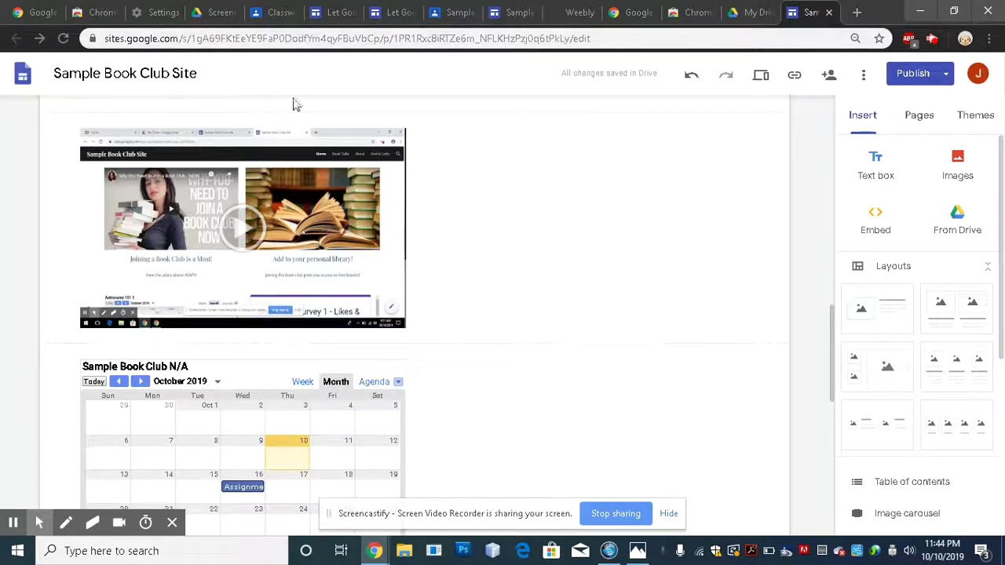
- Scroll through the Sample Book Club Site page, then return to the Drive Screencastify tab
left_click(213, 12)
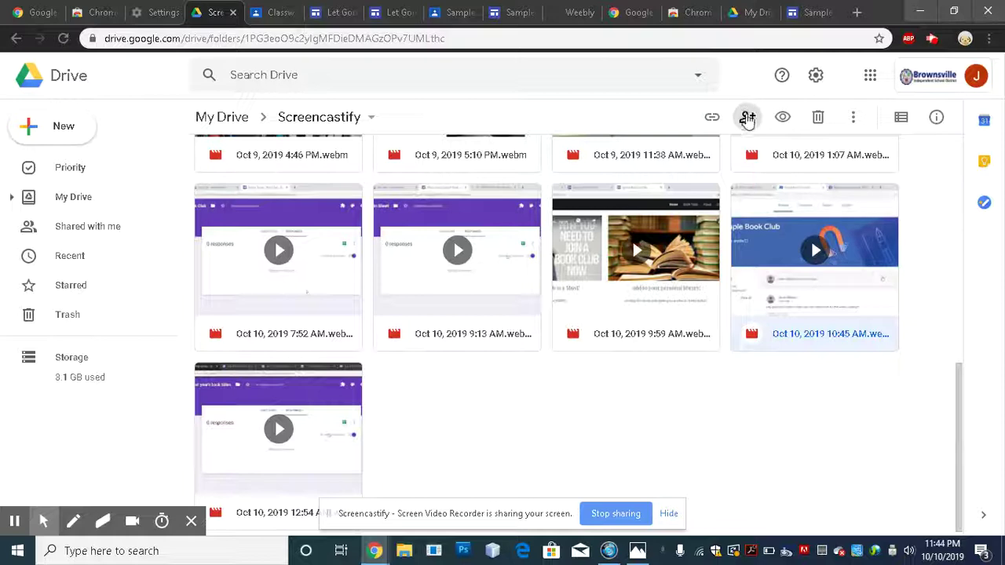
- Check the Oct 10, 2019 7:52 AM video's sharing options, then close them unchanged
left_click(648, 320)
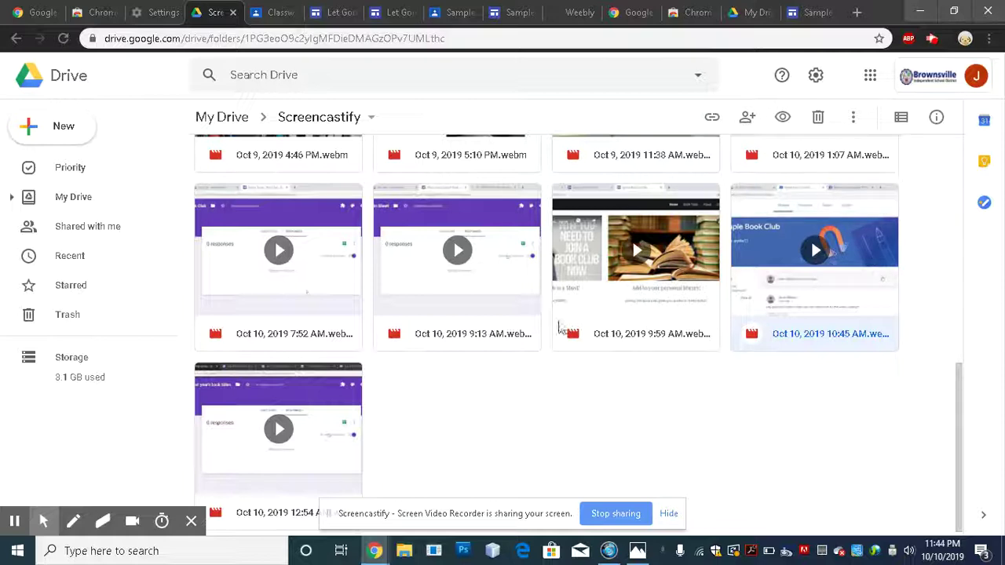
left_click(468, 323)
left_click(335, 326)
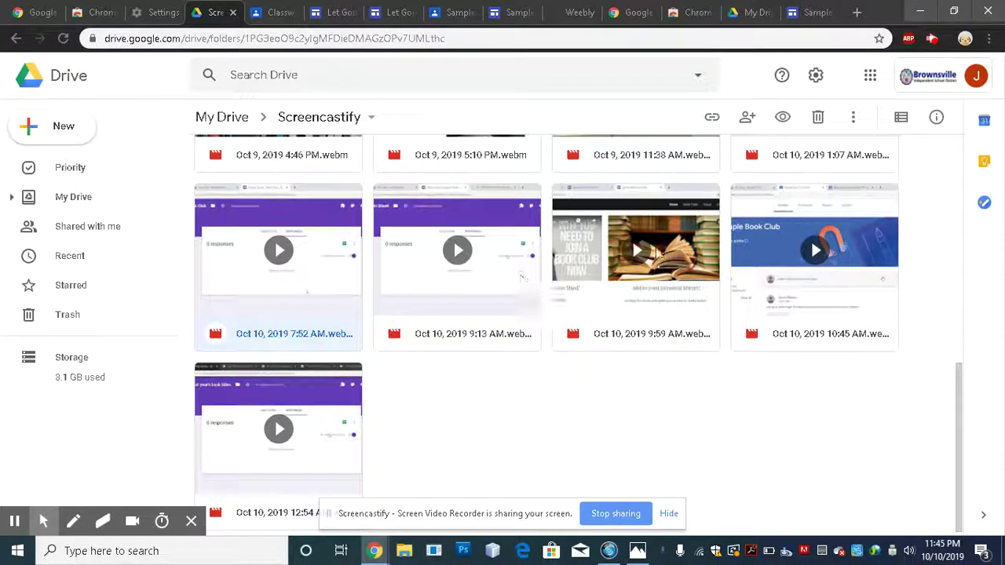
left_click(748, 119)
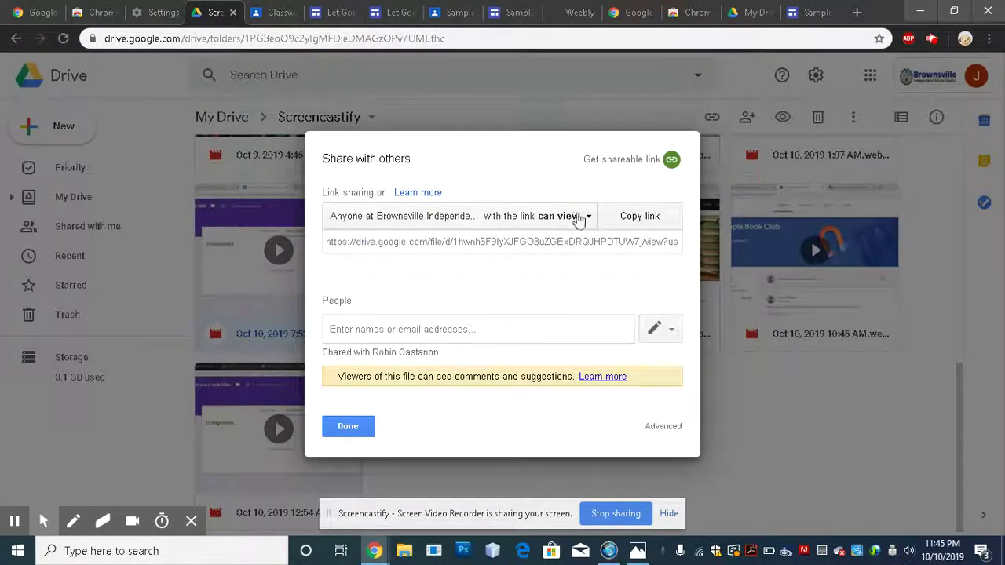
left_click(588, 220)
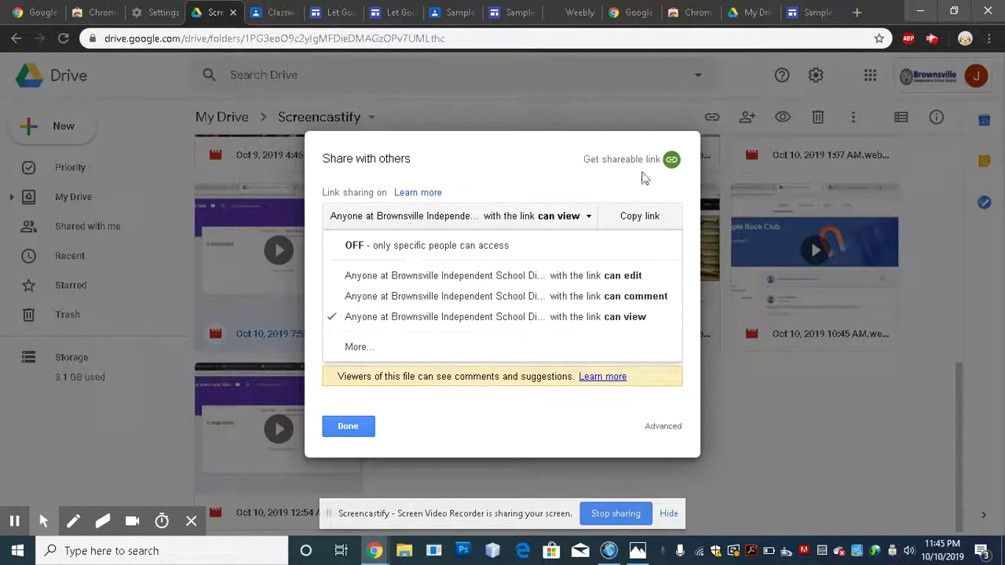
left_click(350, 428)
left_click(349, 428)
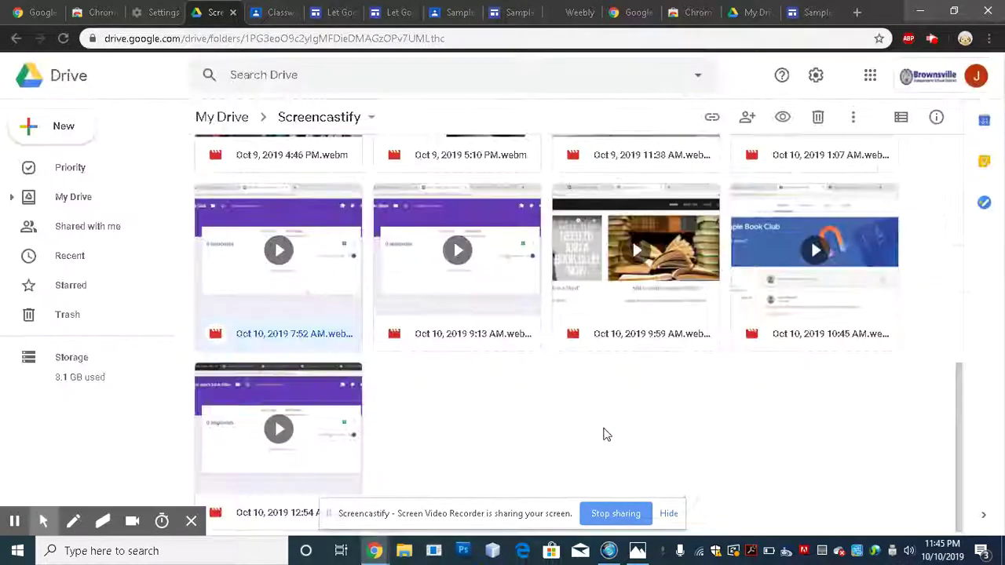
- Set the Oct 10, 2019 9:59 AM video's link sharing to 'On - Anyone with the link' and save
left_click(618, 279)
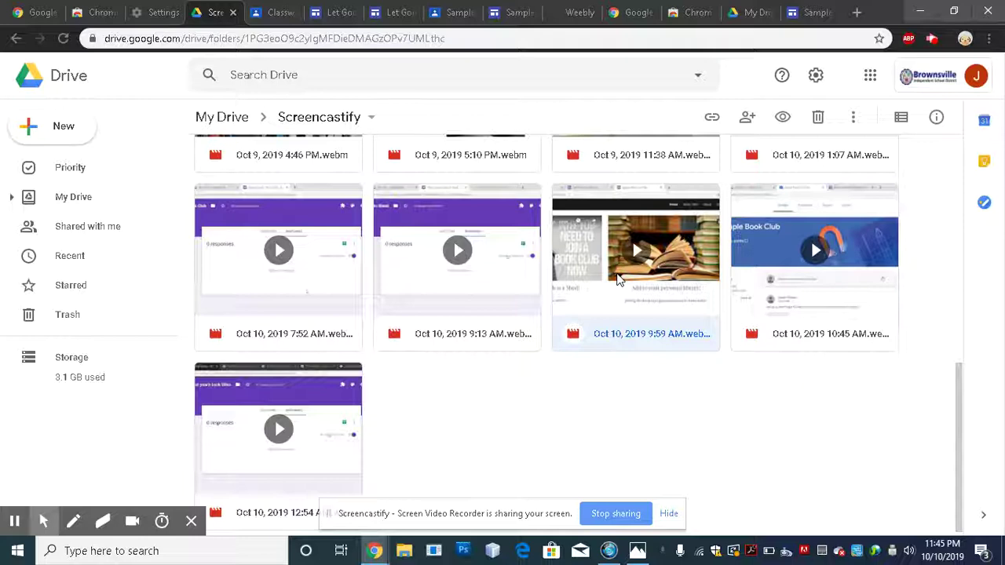
left_click(748, 118)
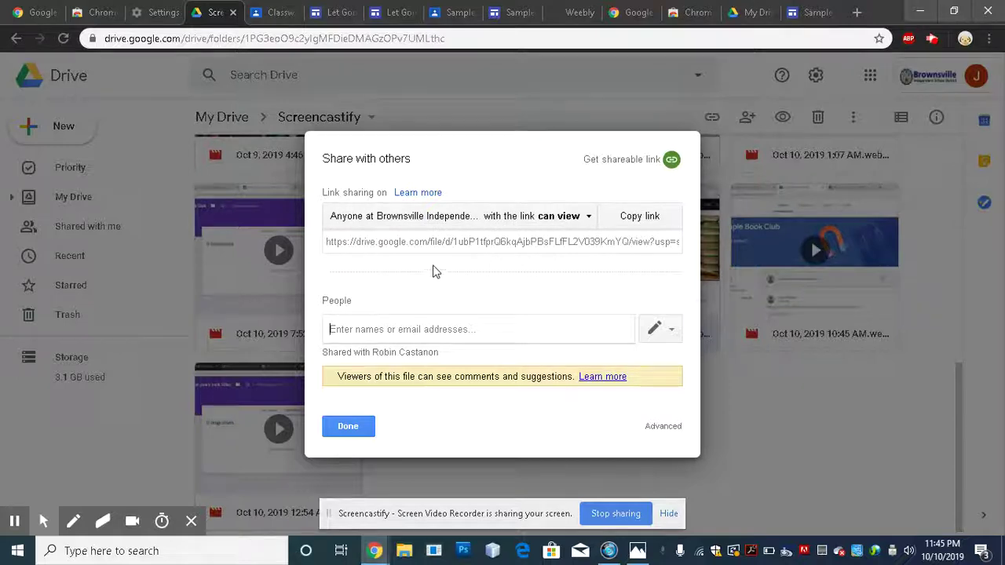
left_click(560, 219)
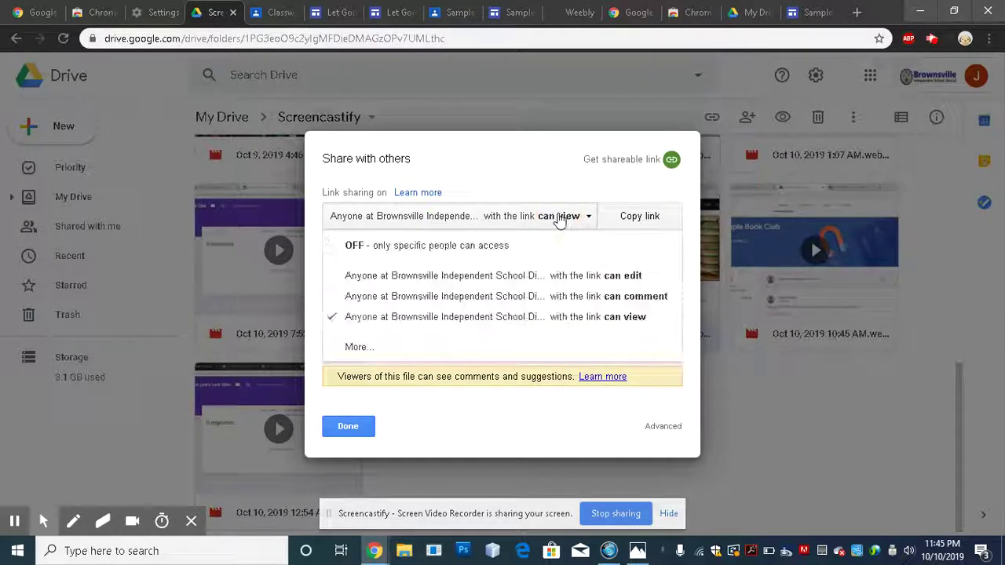
left_click(357, 348)
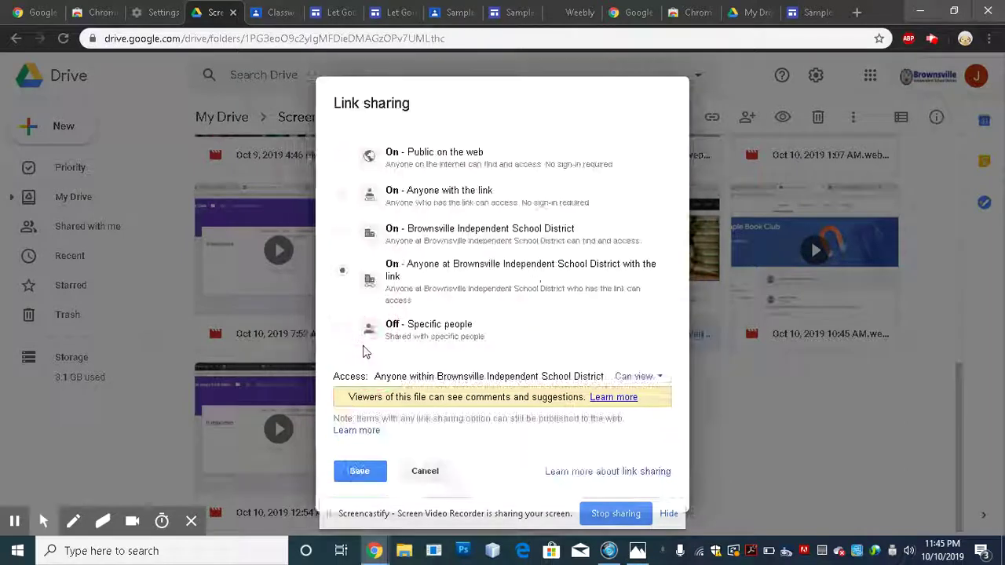
left_click(342, 195)
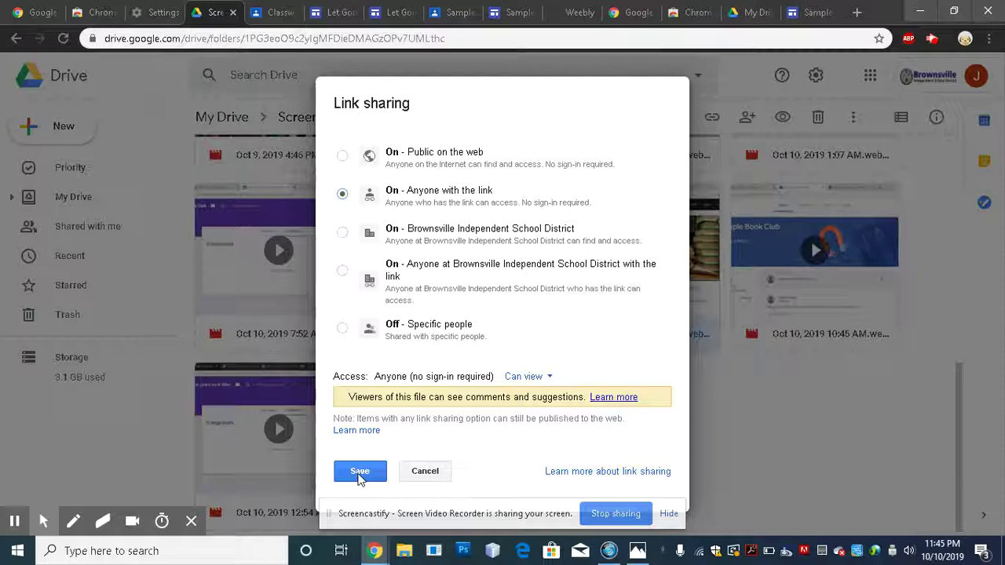
left_click(363, 473)
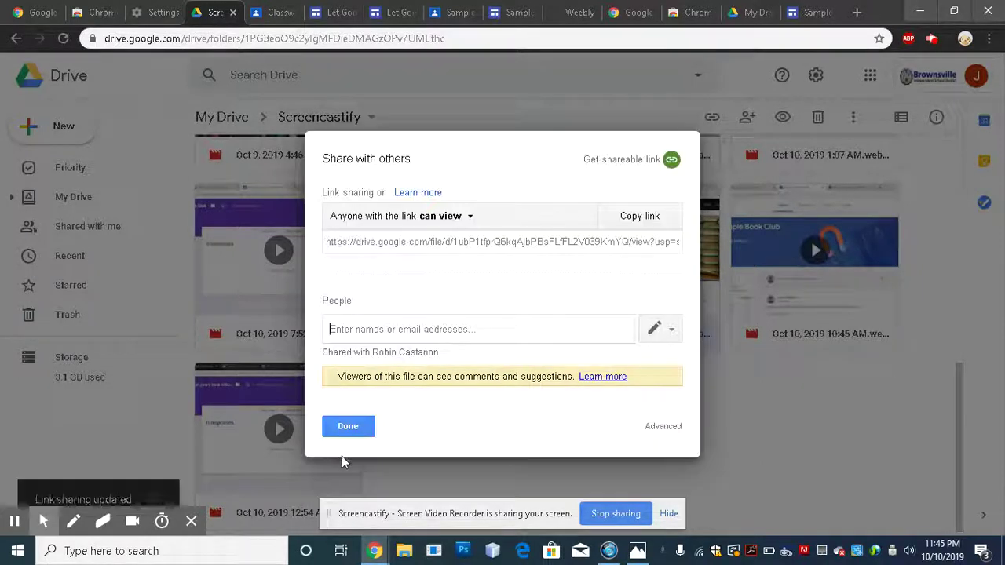
left_click(349, 430)
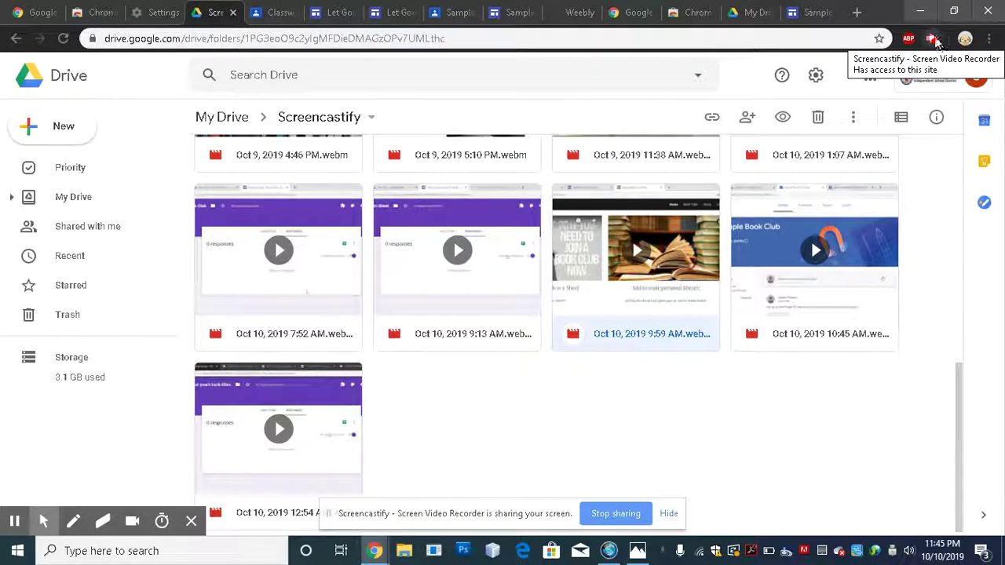
left_click(105, 11)
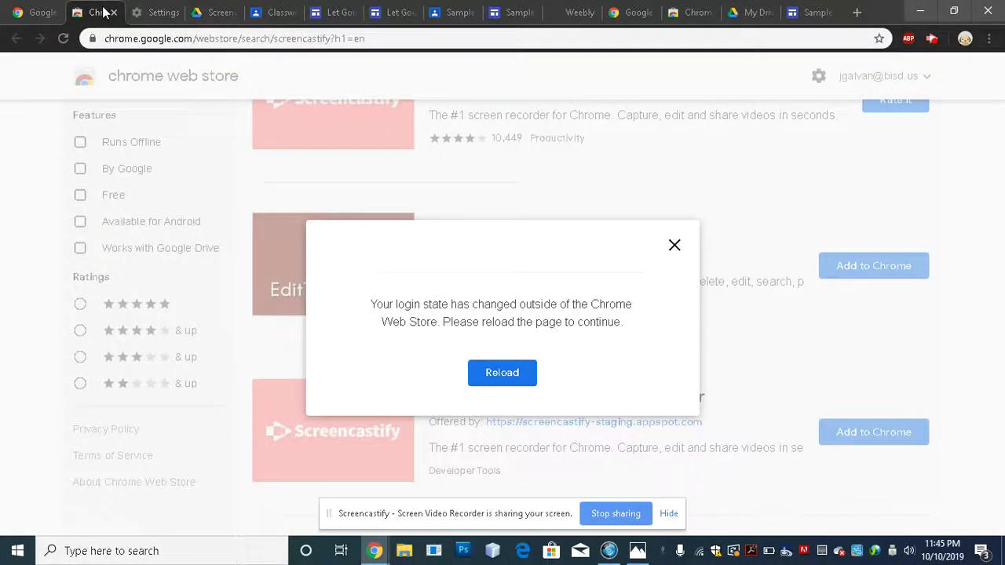
left_click(674, 246)
scroll(275, 275, "up", 2)
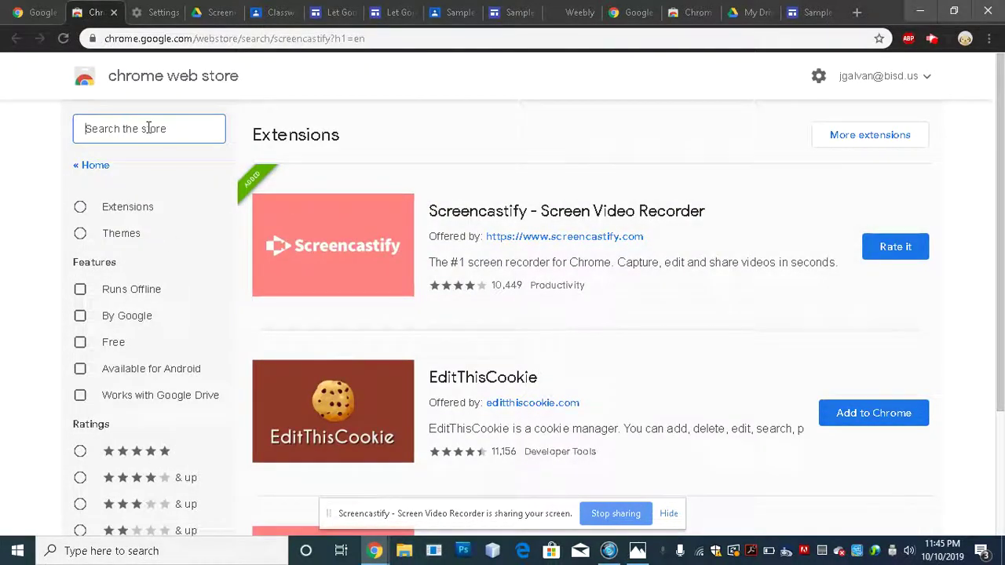
left_click(932, 41)
left_click(637, 552)
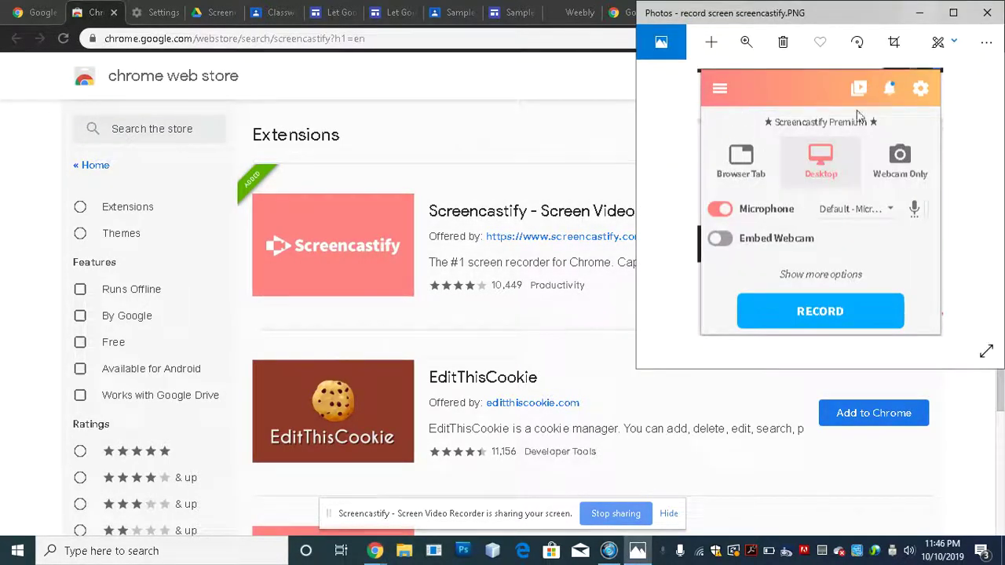
left_click(916, 15)
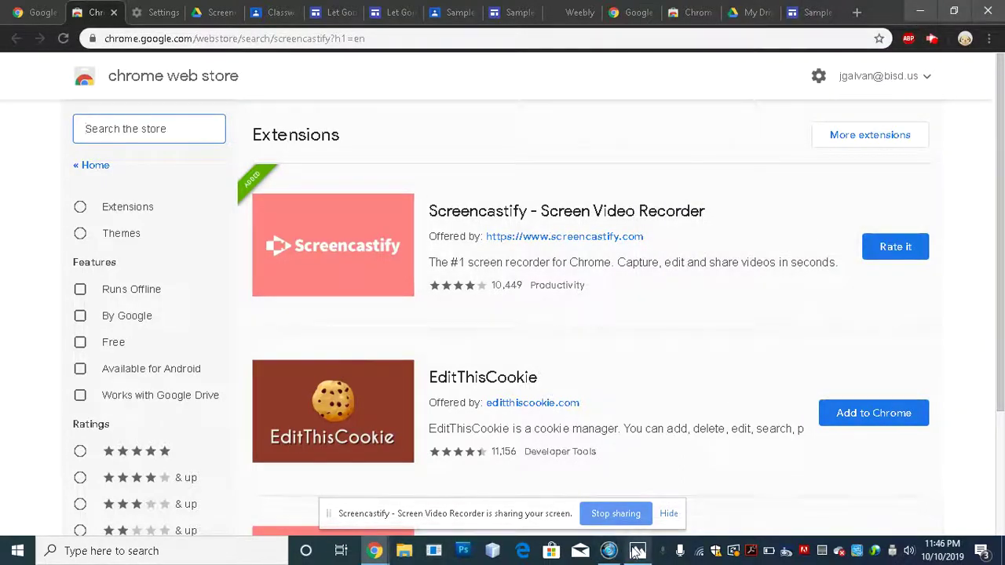
left_click(637, 551)
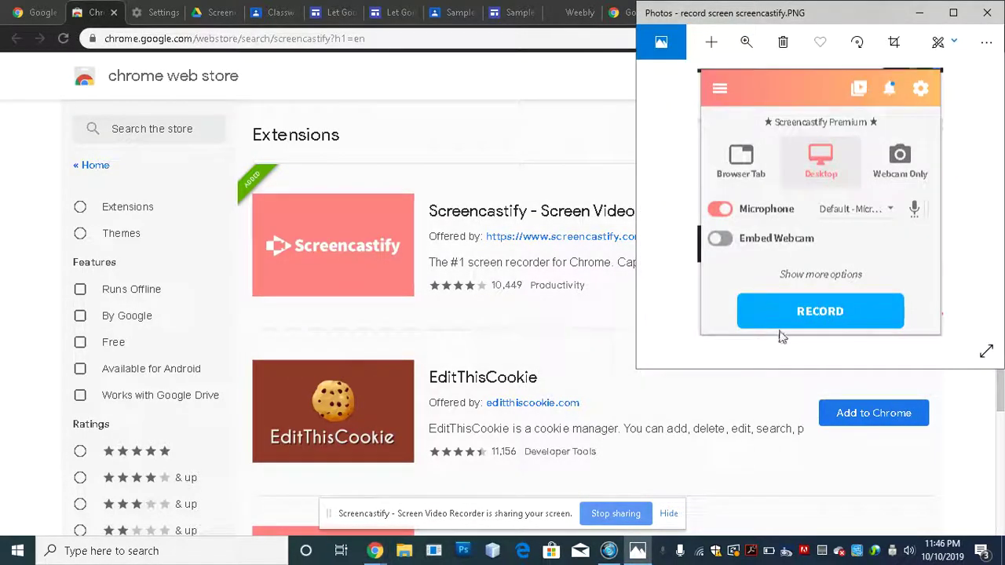
left_click(922, 13)
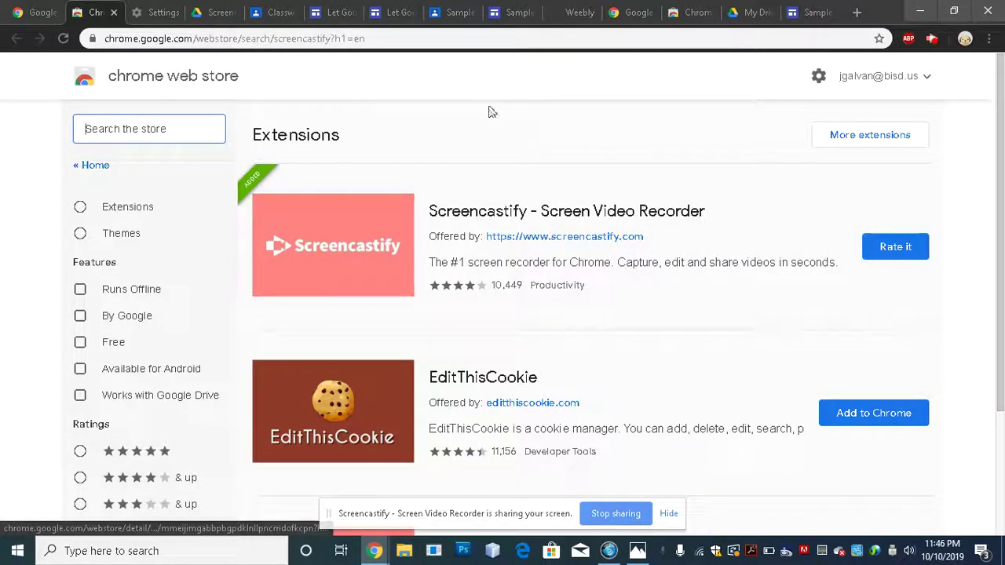
left_click(203, 16)
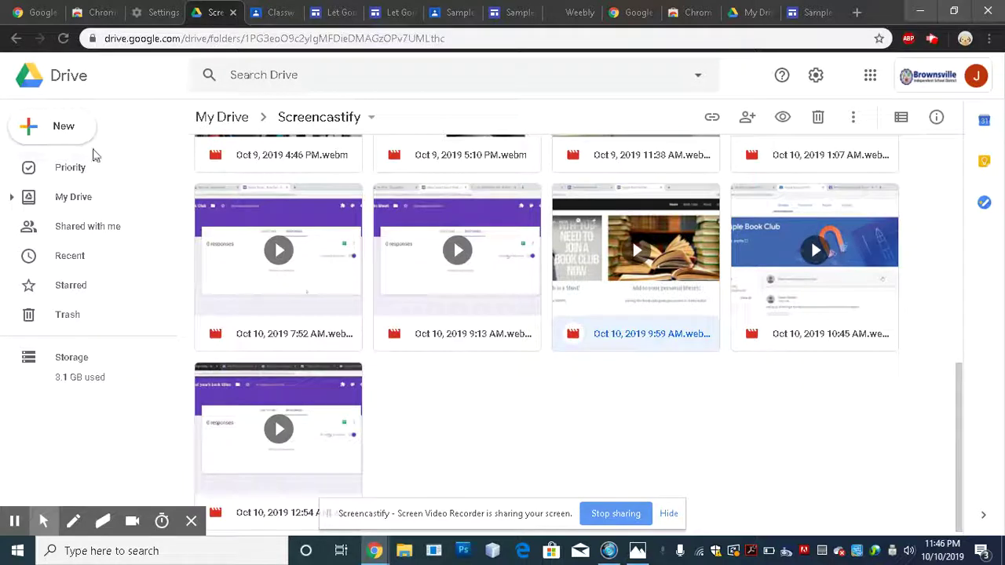
left_click(227, 120)
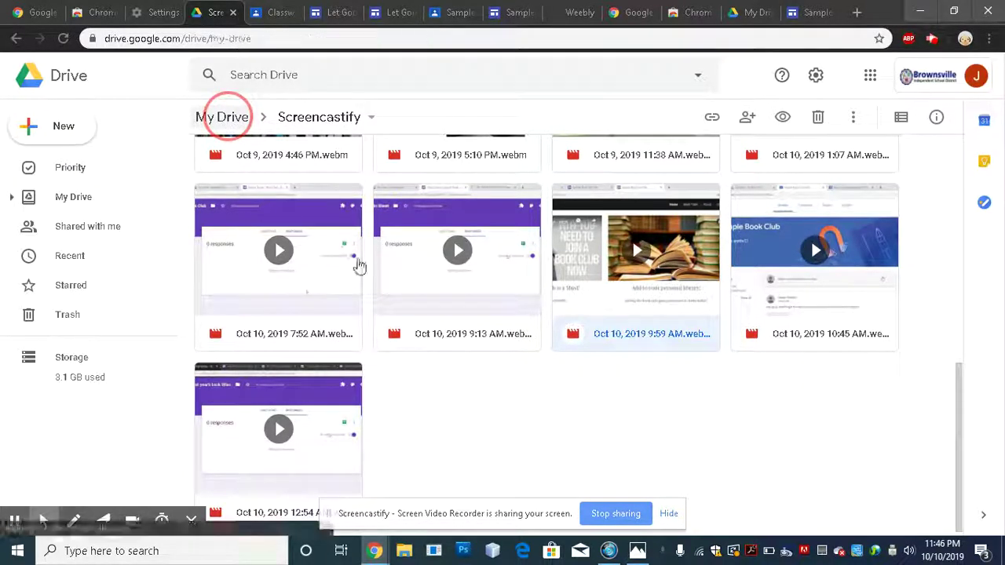
left_click(396, 259)
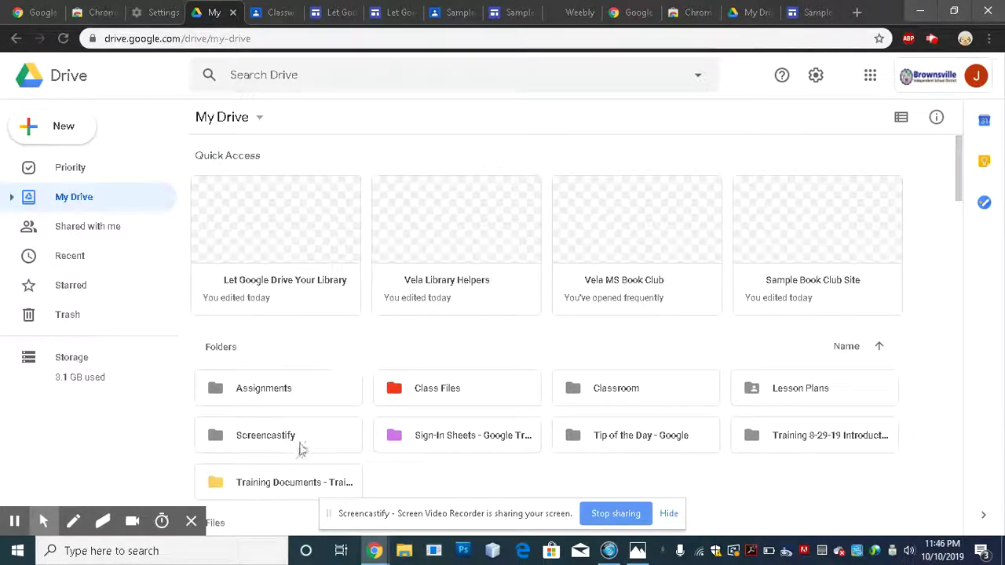
double_click(259, 437)
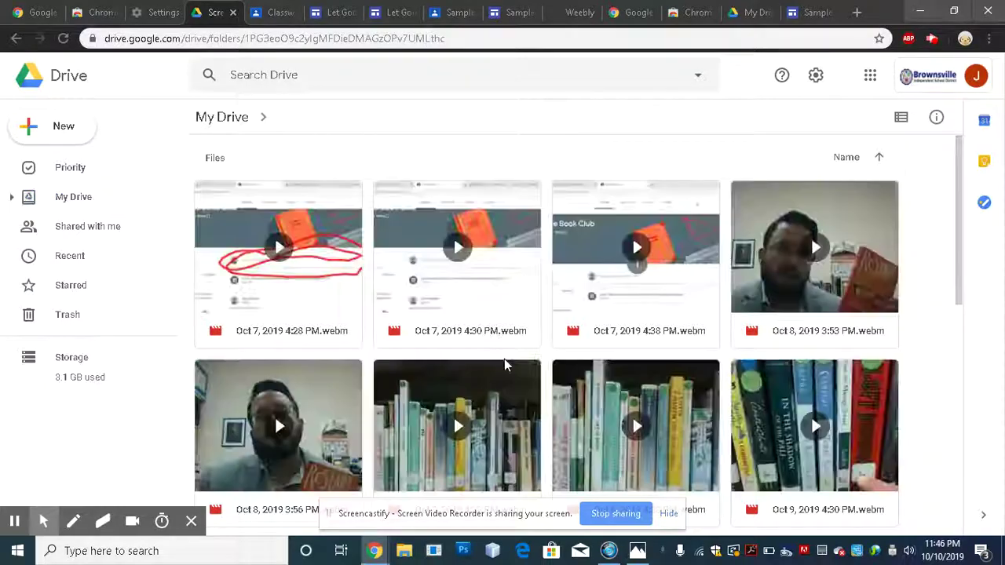
scroll(520, 333, "down", 3)
scroll(520, 332, "down", 5)
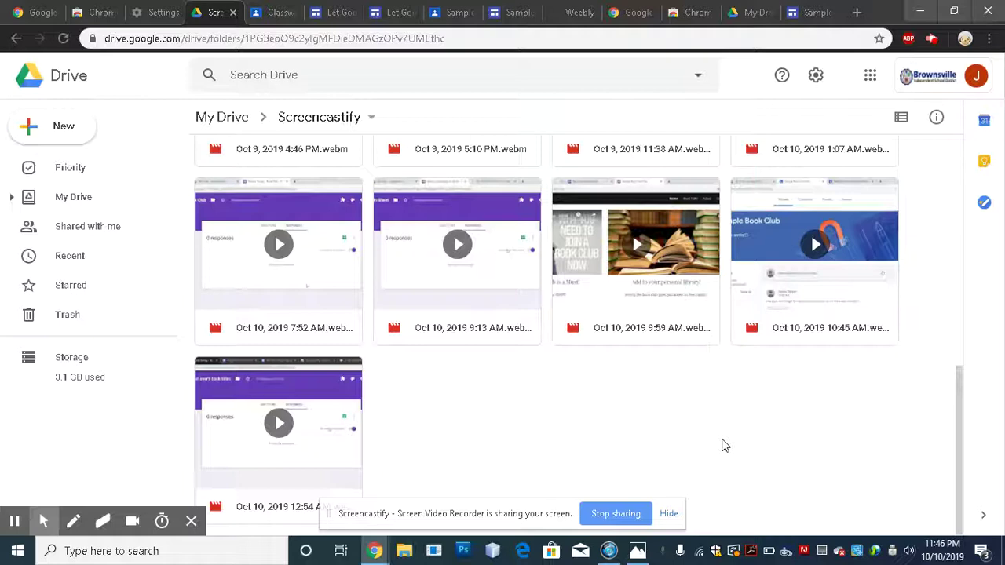
scroll(722, 445, "up", 1)
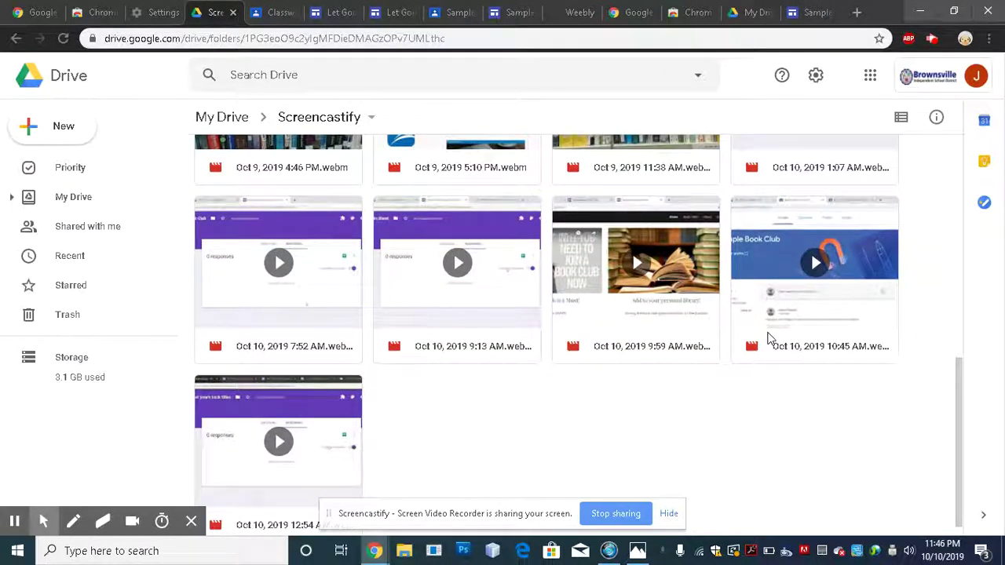
left_click(769, 338)
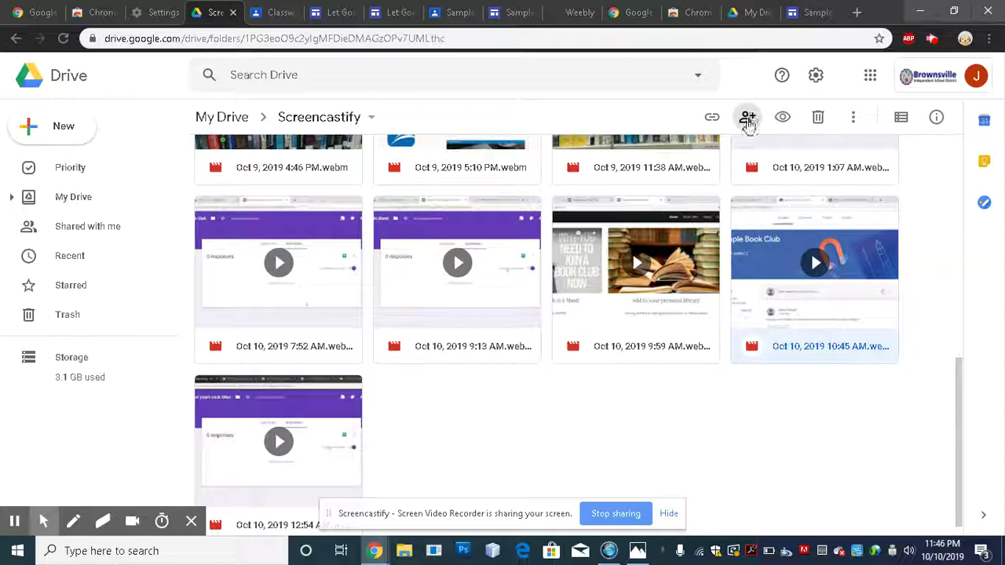
left_click(748, 119)
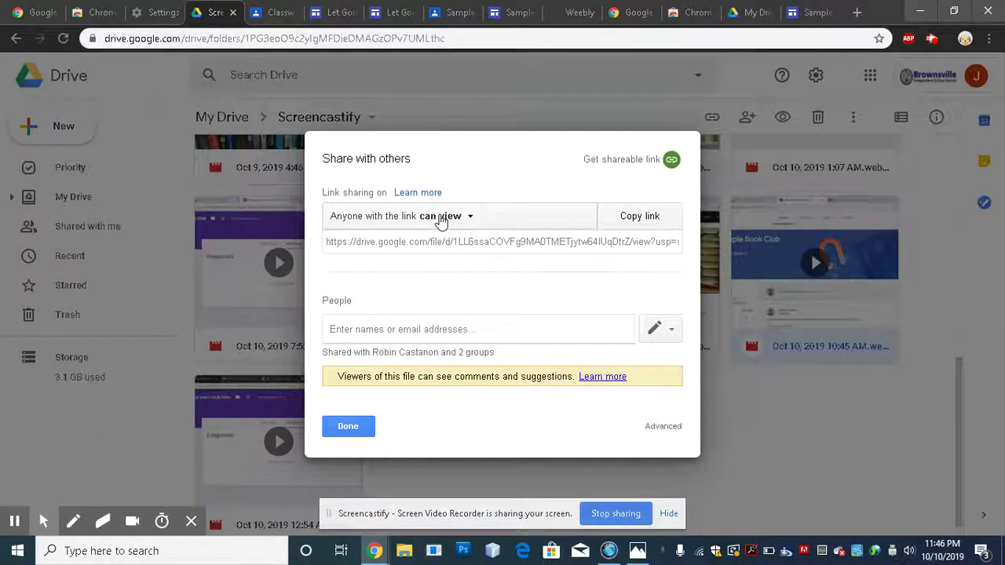
left_click(444, 218)
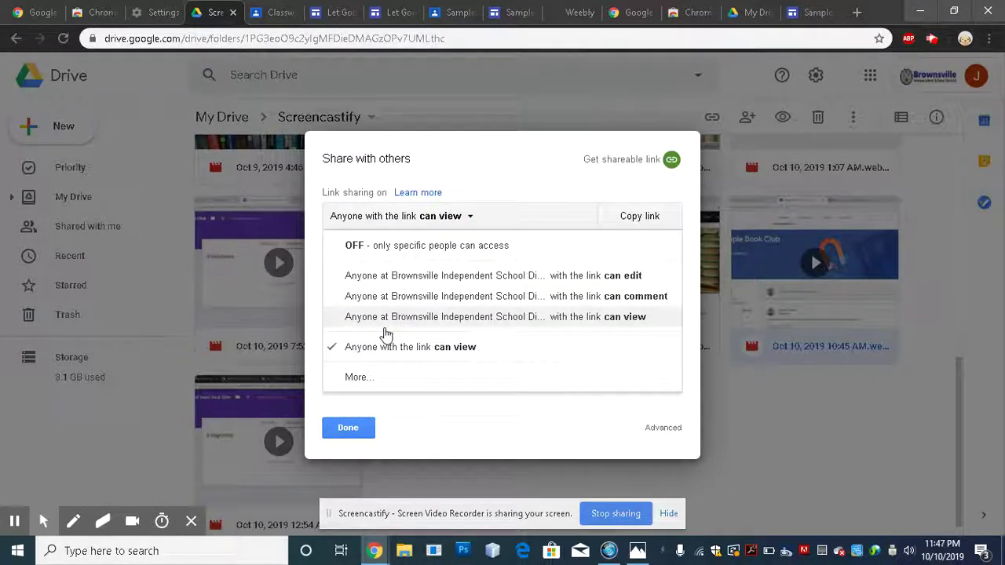
left_click(357, 377)
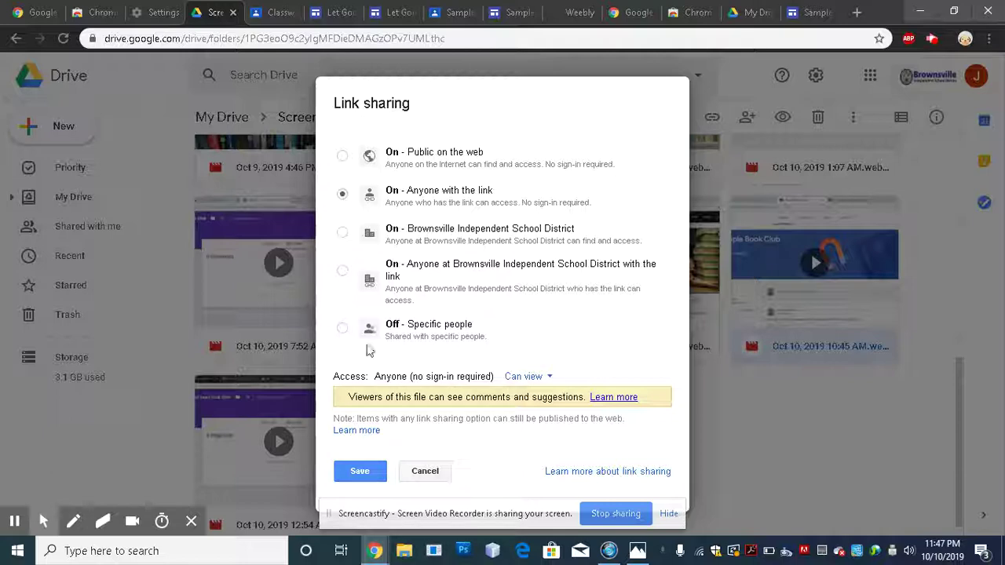
left_click(366, 483)
left_click(359, 428)
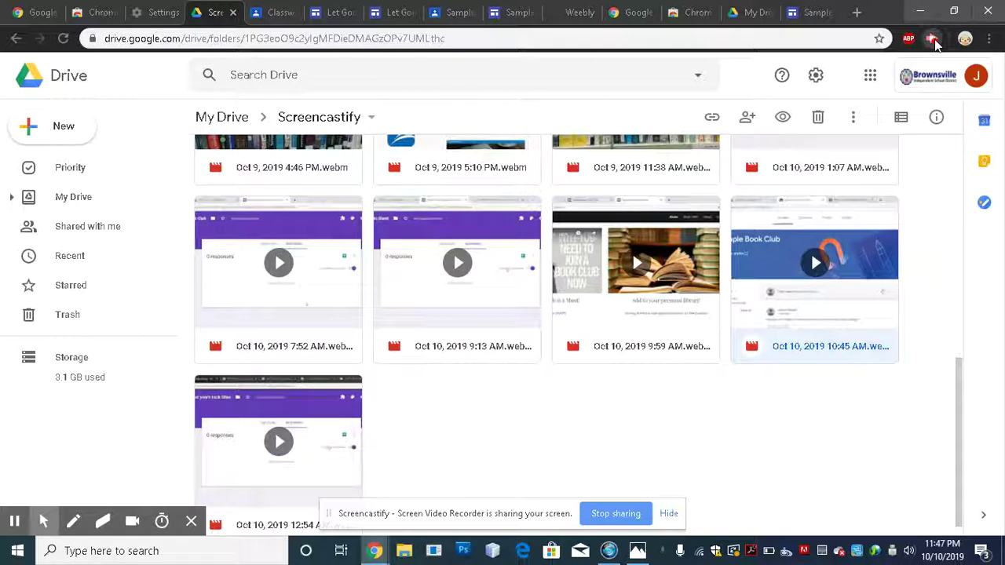
- Bring up the Screencastify extension's recording popup from the Chrome toolbar
left_click(933, 44)
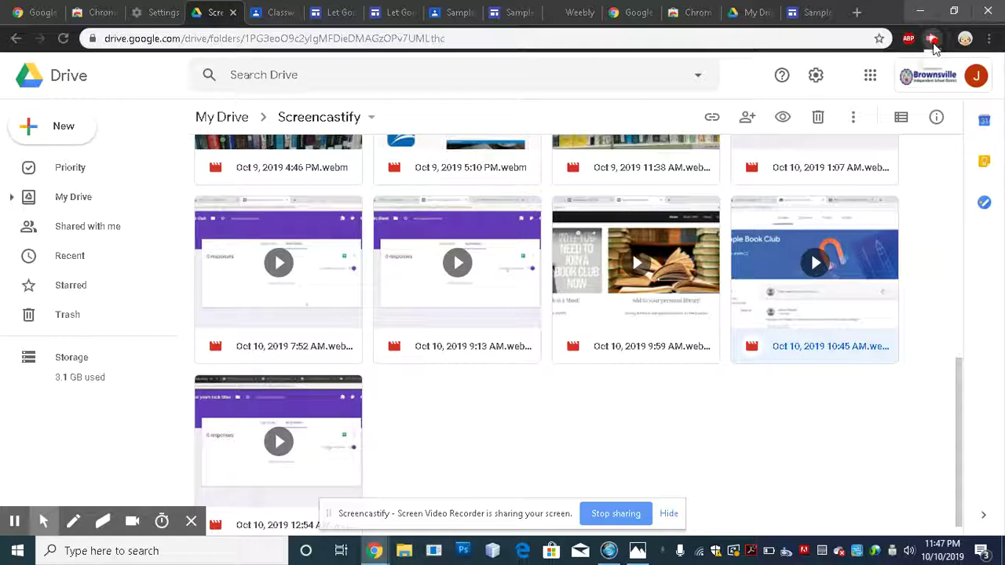